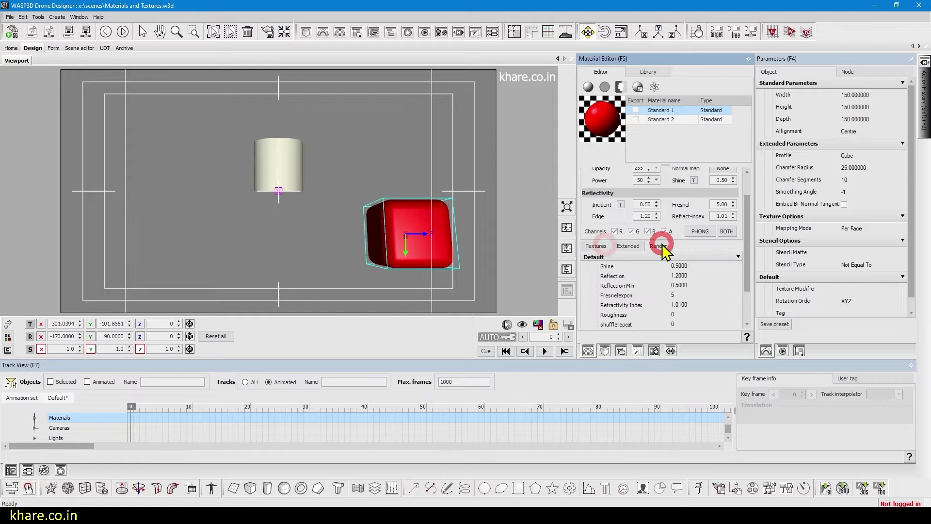
# Show the texture slots of the Standard 1 material and enlarge the parameter area beneath the material list.
pyautogui.click(593, 246)
pyautogui.moveTo(748, 233); pyautogui.dragTo(749, 251)
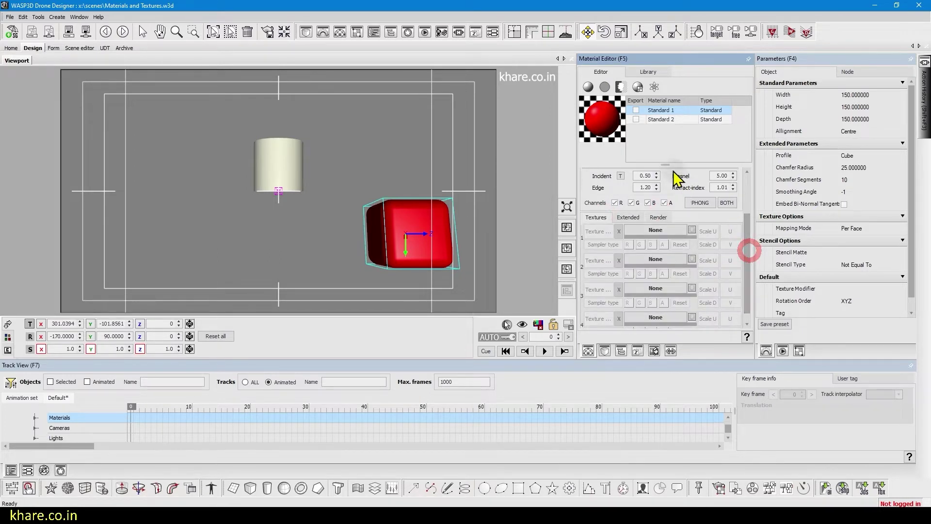
pyautogui.moveTo(666, 165); pyautogui.dragTo(665, 151)
pyautogui.click(595, 206)
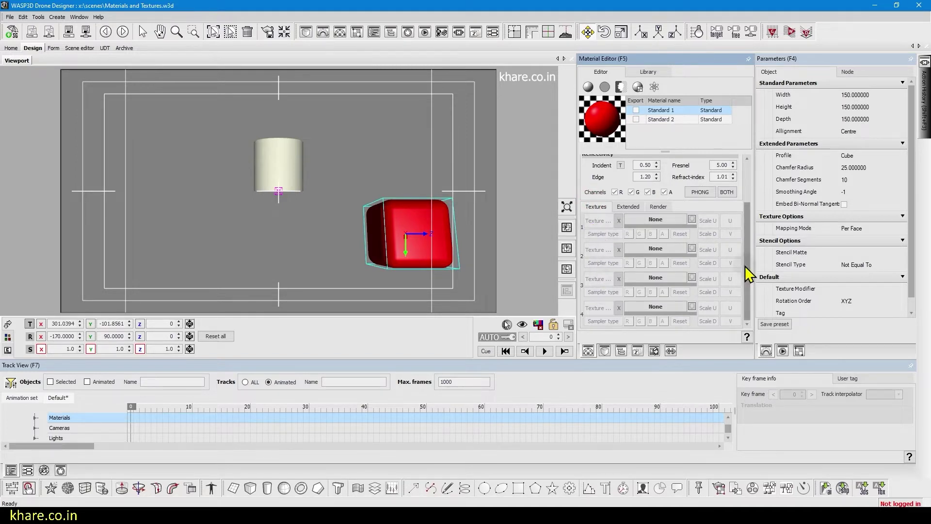
pyautogui.moveTo(747, 269); pyautogui.dragTo(749, 287)
pyautogui.click(596, 206)
# Display the Texture Pool beside the Material Editor.
pyautogui.click(799, 351)
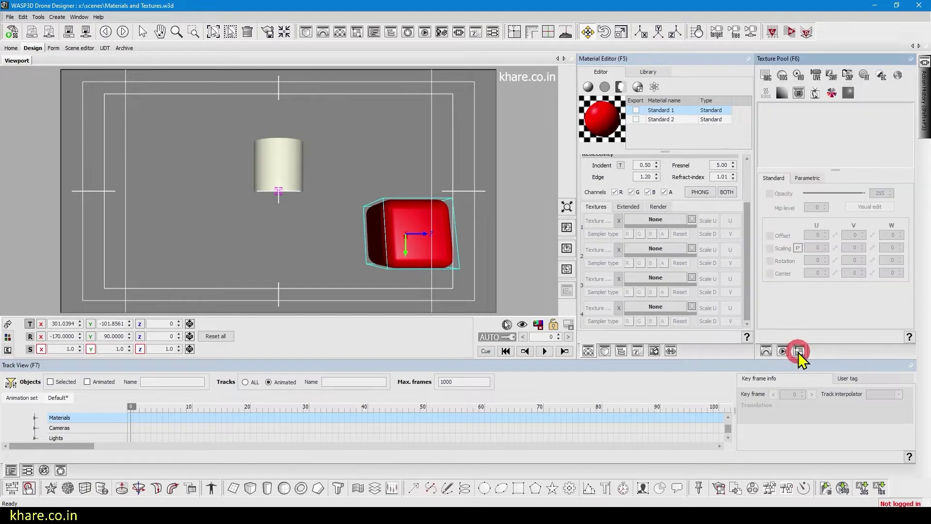
pyautogui.click(84, 20)
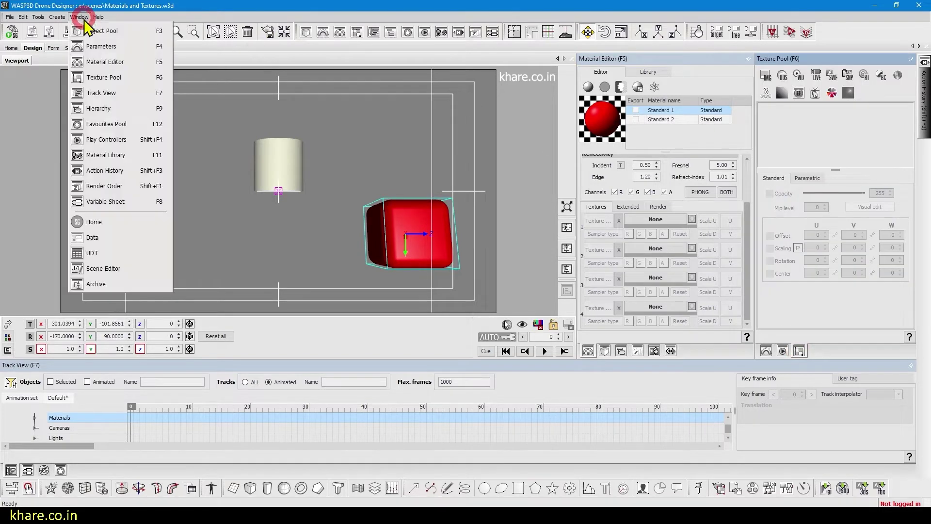
pyautogui.click(132, 77)
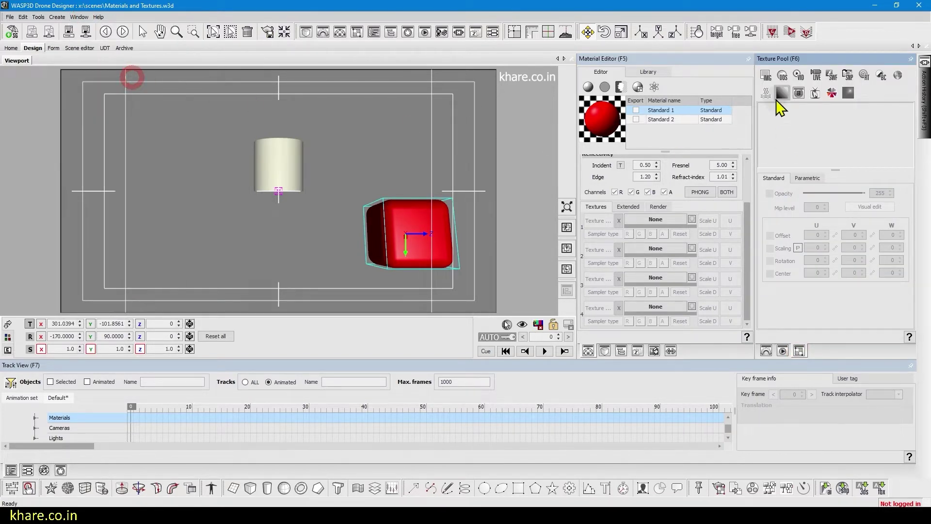
pyautogui.click(782, 77)
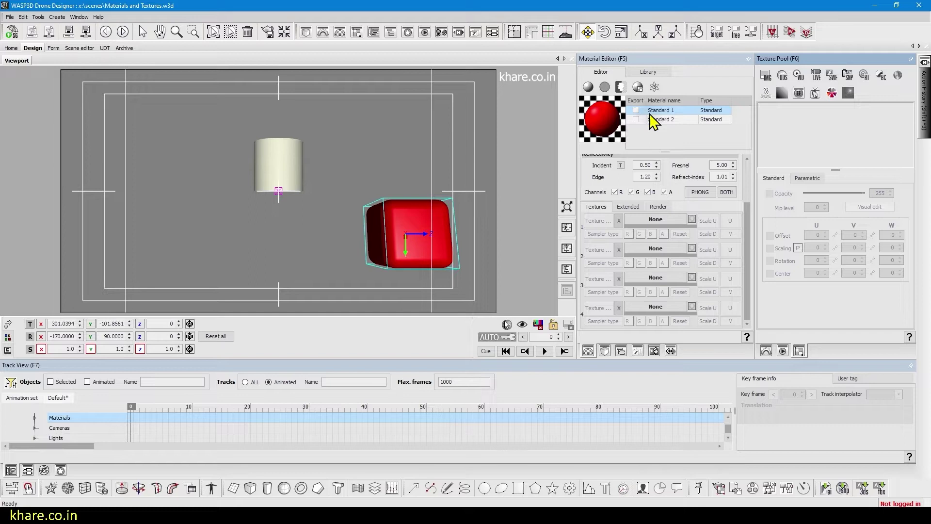
# Start adding an image texture and browse to the Textures folder within WASP3D on XDrive (X:), with the file dialog maximized.
pyautogui.click(765, 78)
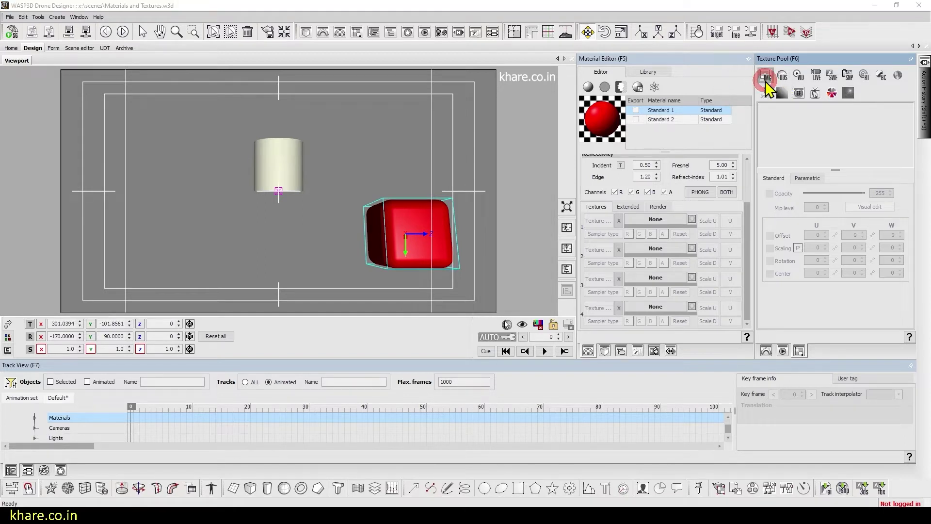
pyautogui.click(358, 233)
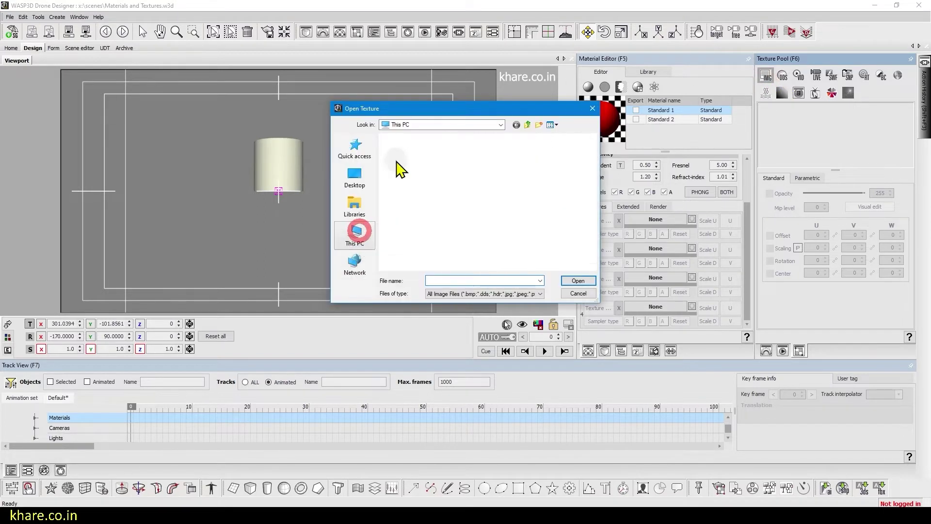
pyautogui.click(593, 224)
pyautogui.moveTo(594, 225); pyautogui.dragTo(594, 252)
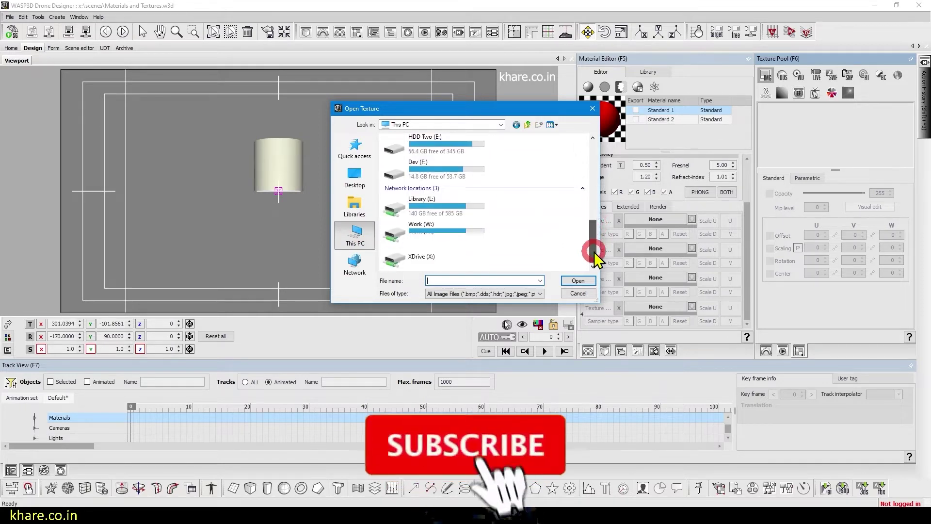
pyautogui.doubleClick(467, 254)
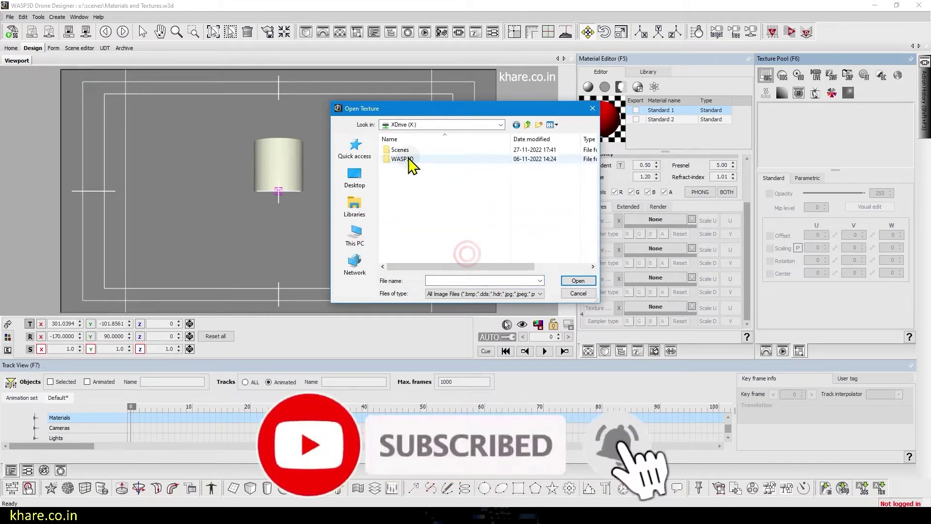
pyautogui.doubleClick(406, 159)
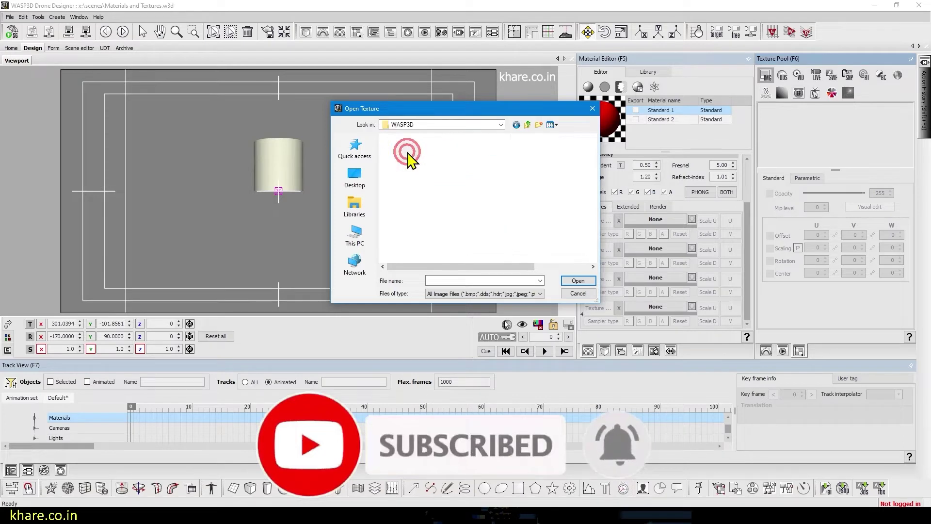
pyautogui.doubleClick(406, 152)
pyautogui.doubleClick(435, 110)
pyautogui.click(163, 128)
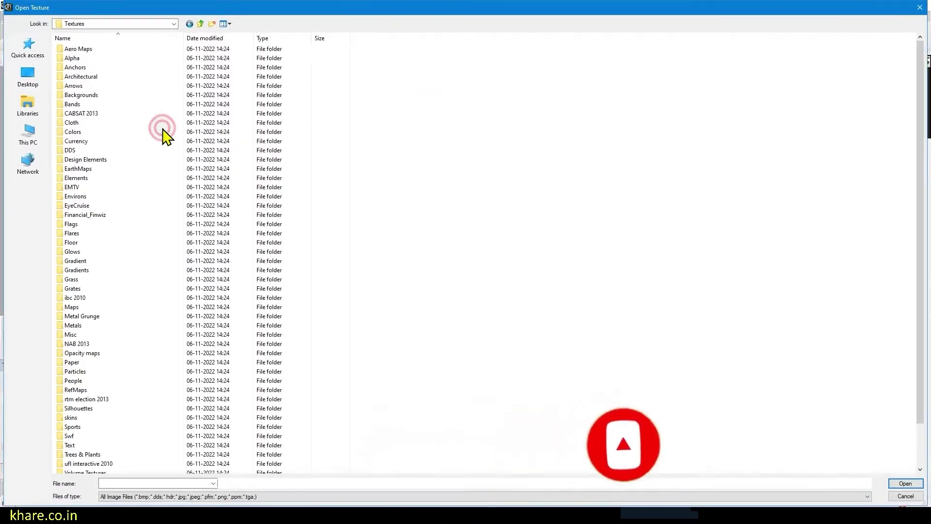
# Show the files as extra large icons and load aeromap YELLOW.png from the Aero Maps folder into the texture pool.
pyautogui.click(224, 25)
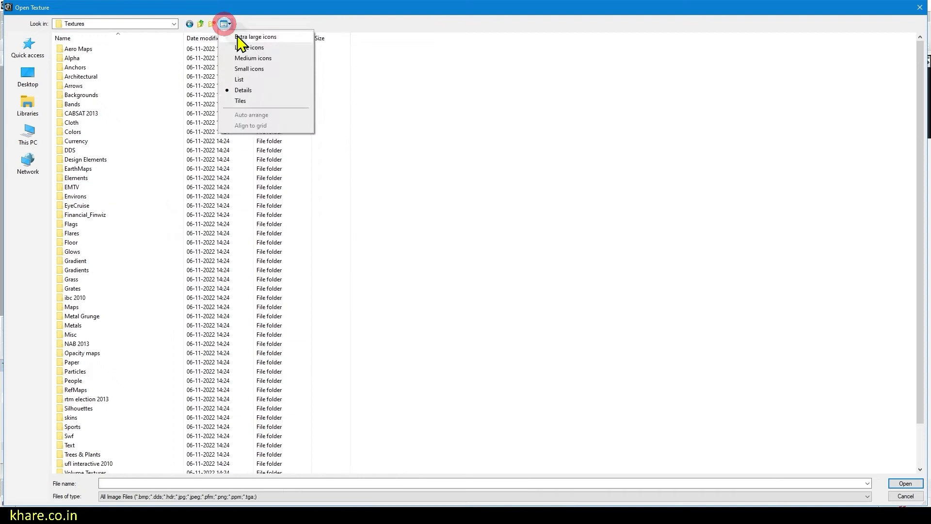
pyautogui.click(234, 36)
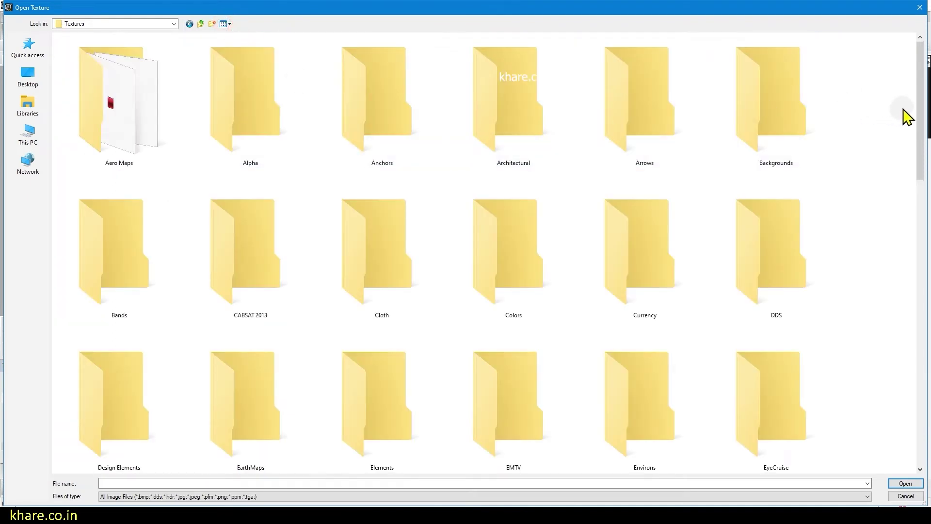
pyautogui.moveTo(921, 87); pyautogui.dragTo(919, 109)
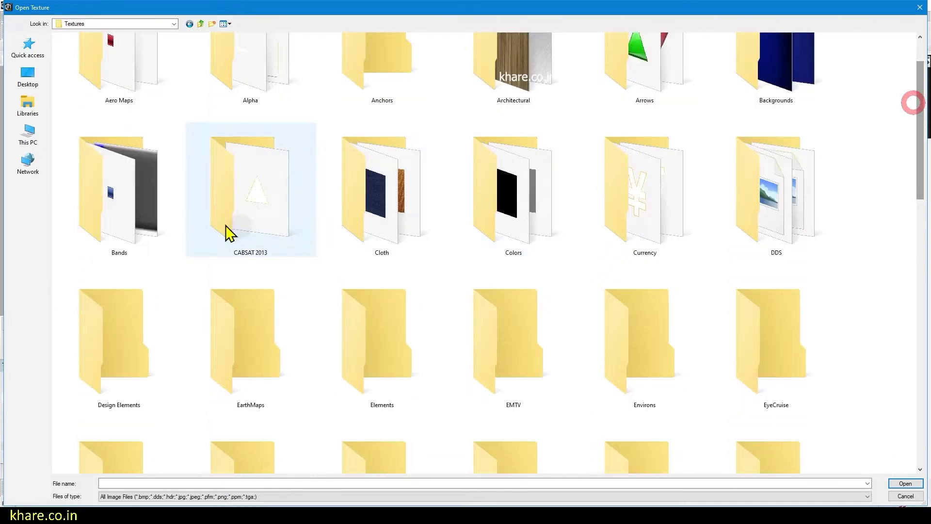
pyautogui.doubleClick(115, 77)
pyautogui.click(224, 23)
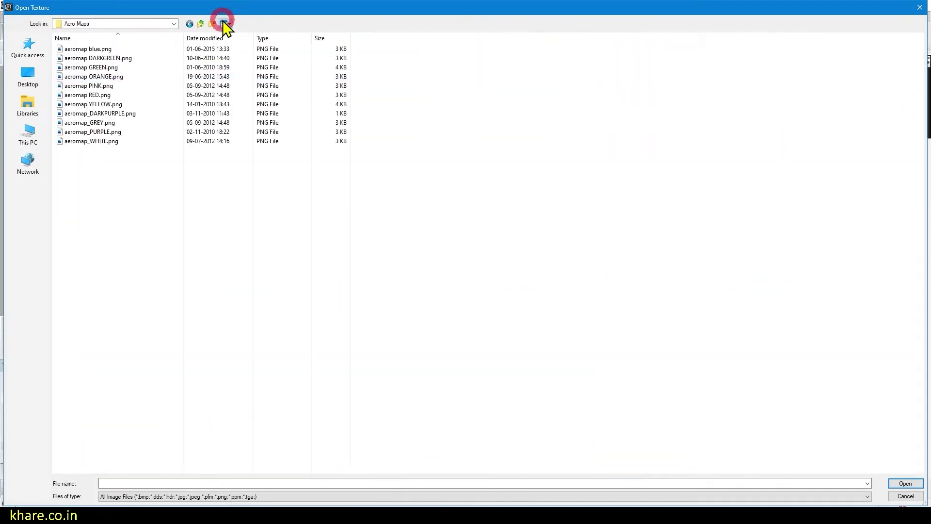
pyautogui.click(234, 31)
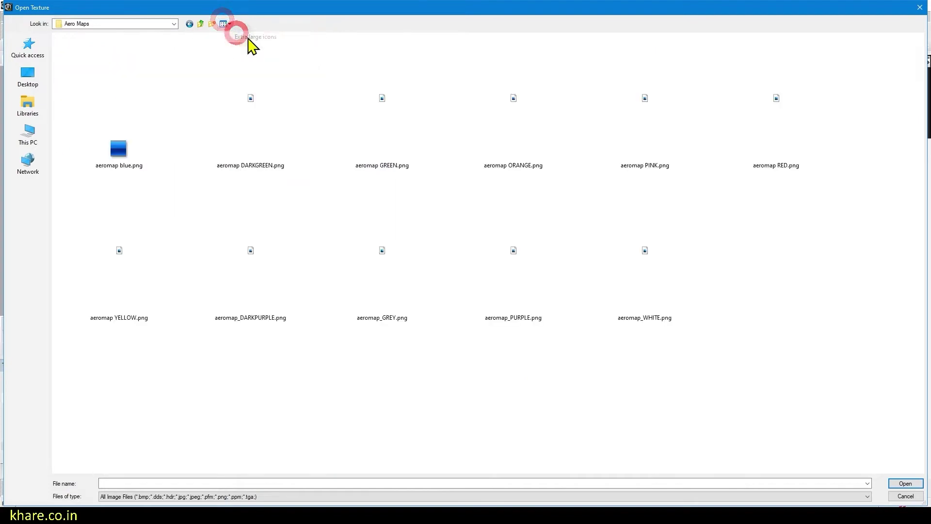
pyautogui.doubleClick(112, 308)
# Assign the yellow aeromap to the first texture slot of Standard 1 and move the cube up to about X 294, Y -57.
pyautogui.moveTo(795, 122); pyautogui.dragTo(652, 224)
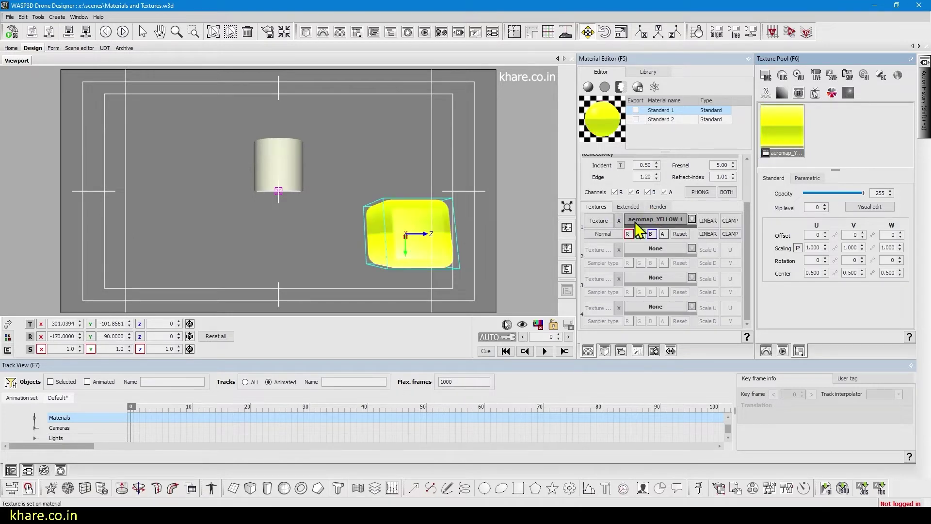
pyautogui.moveTo(397, 215); pyautogui.dragTo(394, 195)
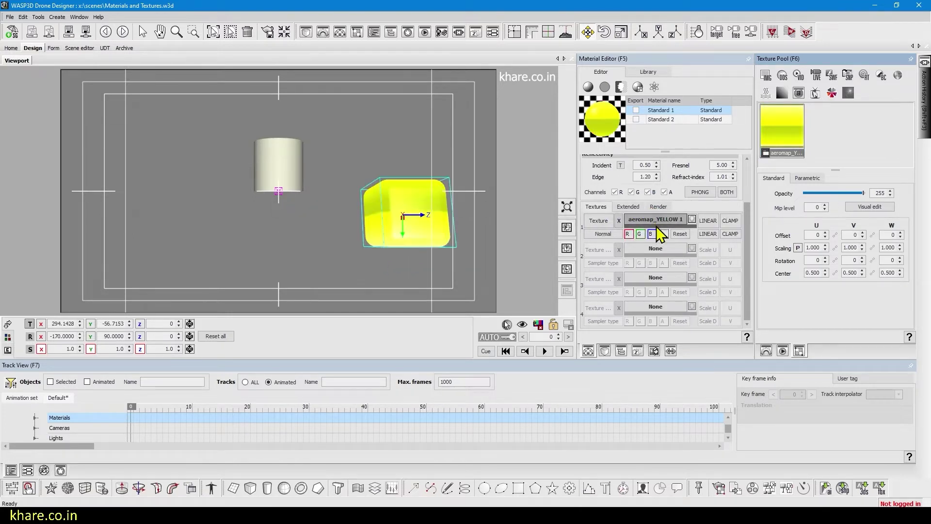
# Try the Multiply and Add blend modes on the first texture of the Standard 1 material.
pyautogui.click(604, 233)
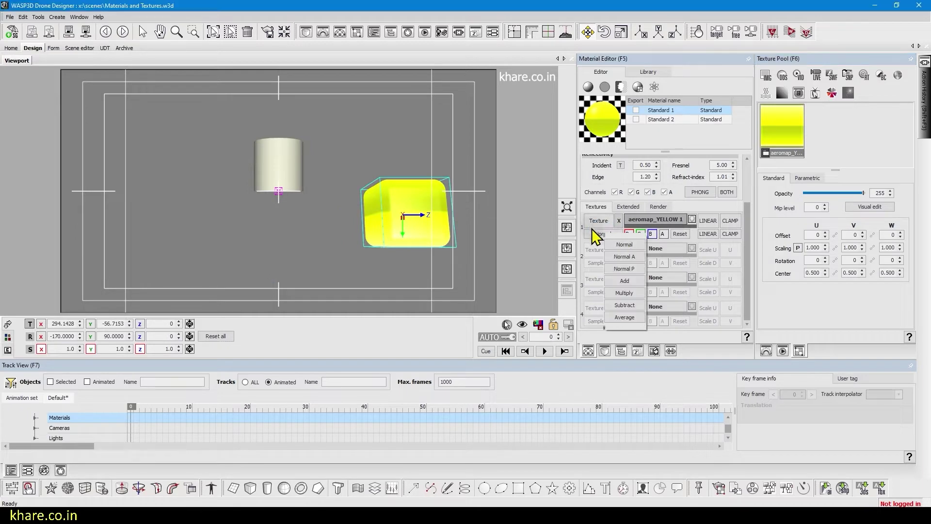
pyautogui.click(625, 291)
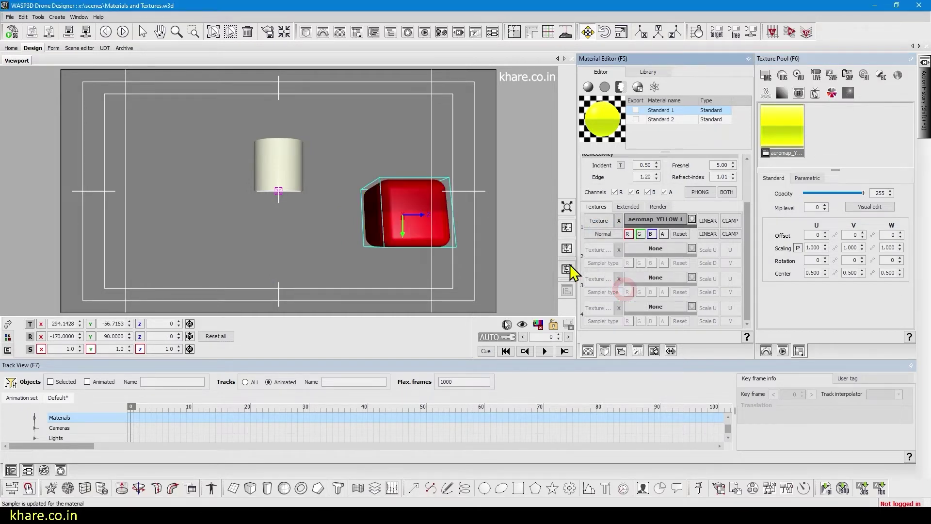
pyautogui.click(747, 181)
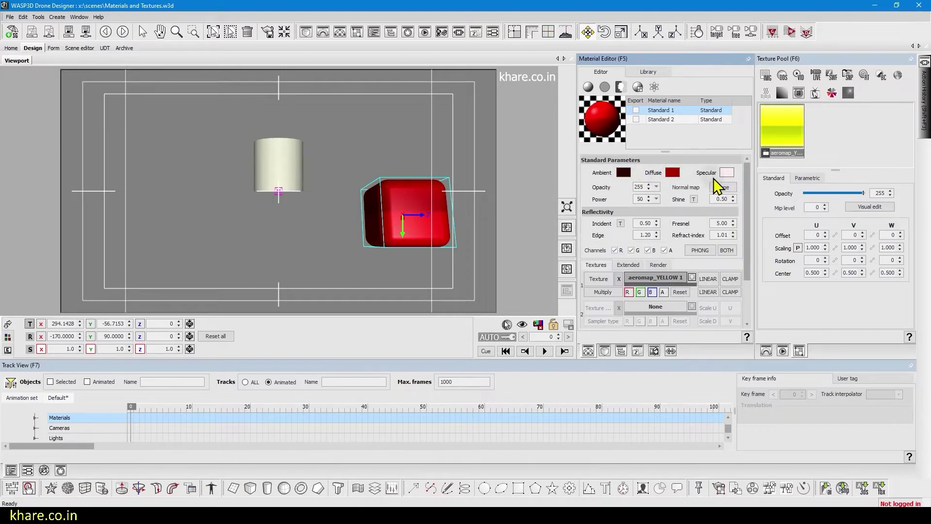
pyautogui.rightClick(617, 293)
pyautogui.click(640, 340)
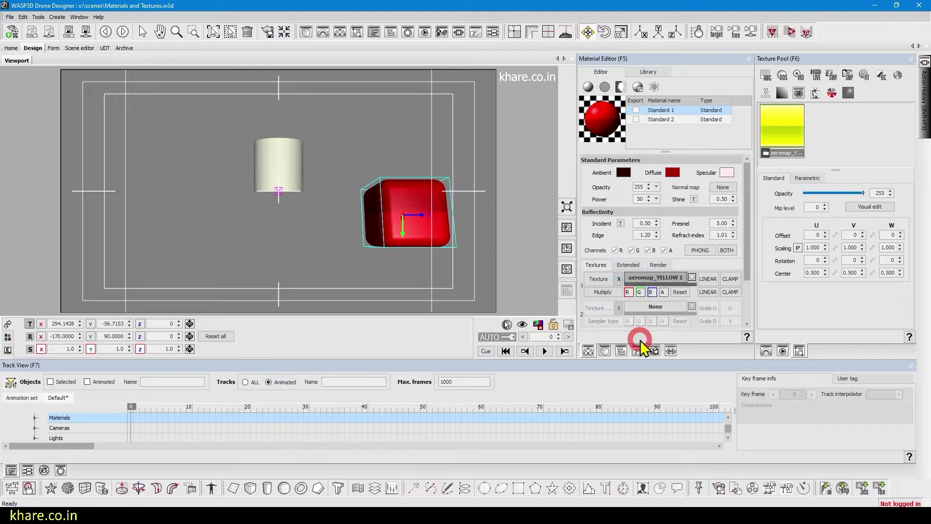
pyautogui.click(603, 292)
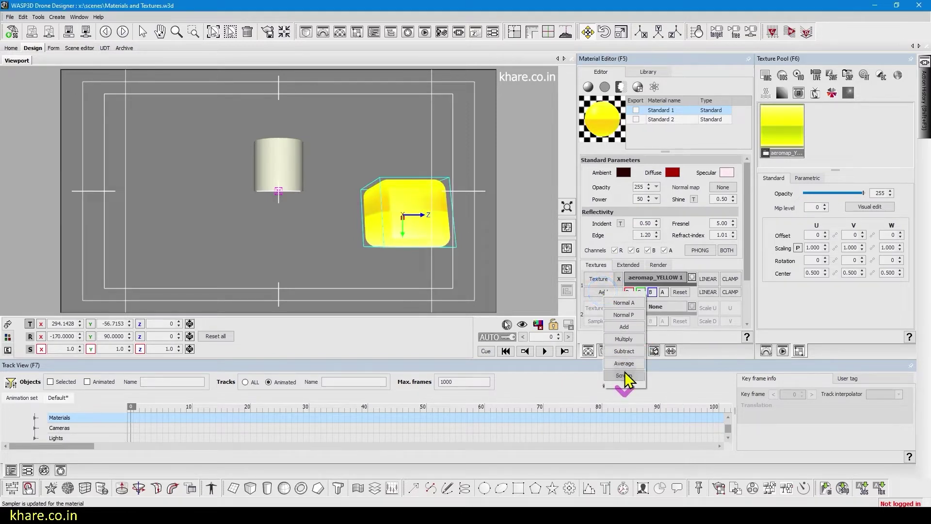
# Look through the available blend modes, try Exclusion on the first texture, and return it to Normal.
pyautogui.scroll(-2, 625, 372)
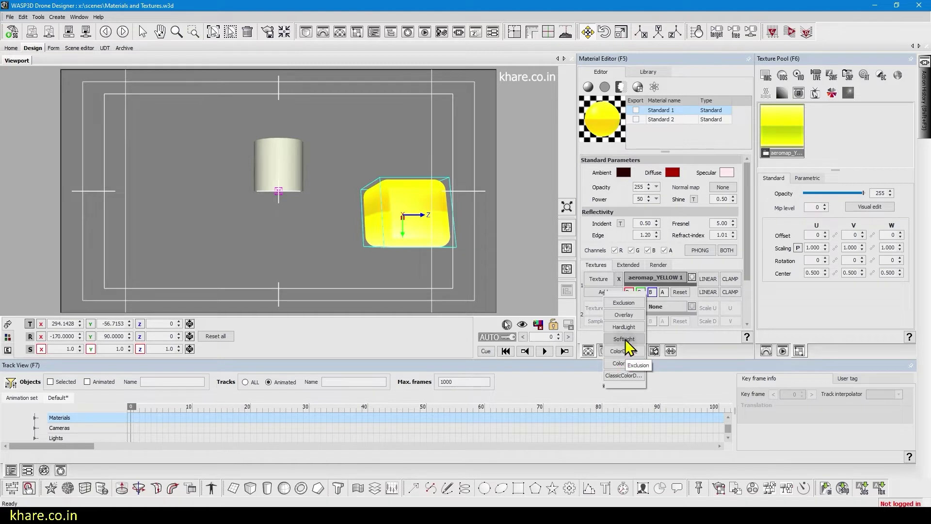
pyautogui.scroll(-3, 631, 359)
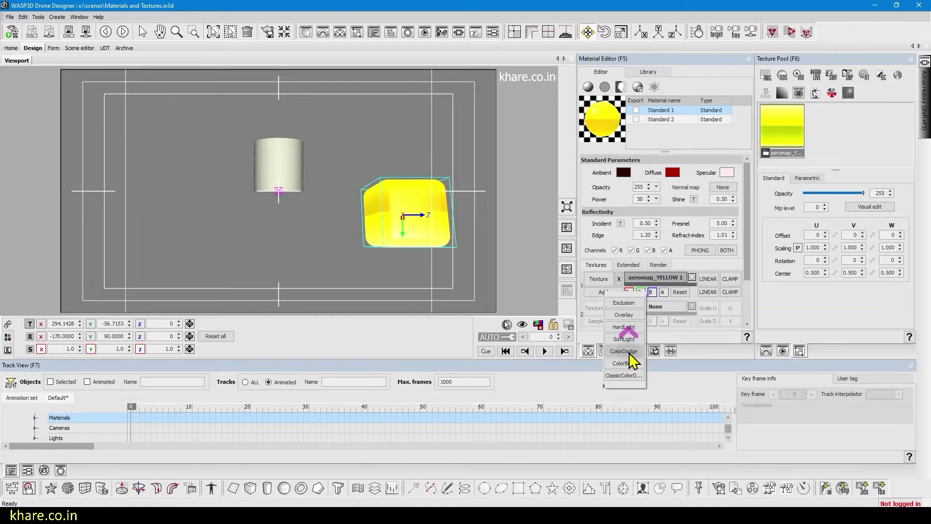
pyautogui.scroll(1, 627, 350)
pyautogui.scroll(3, 626, 348)
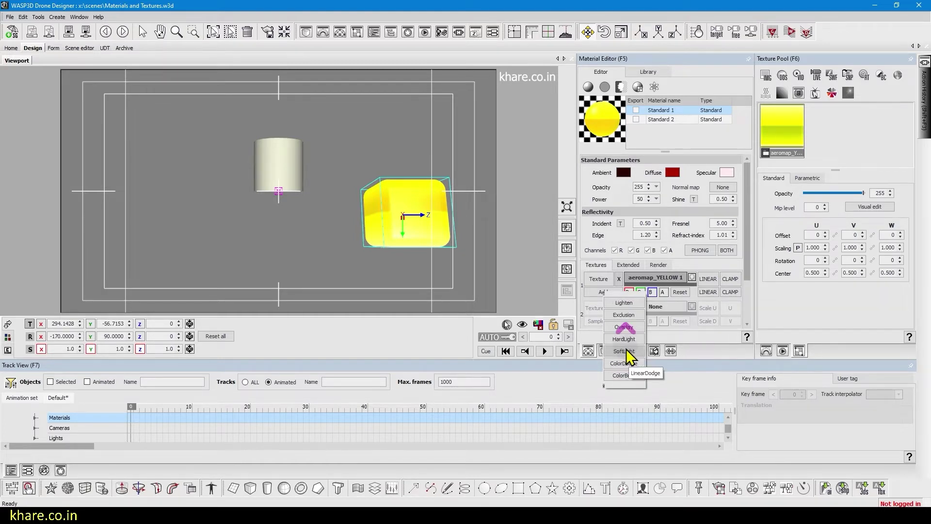
pyautogui.click(579, 297)
pyautogui.click(603, 293)
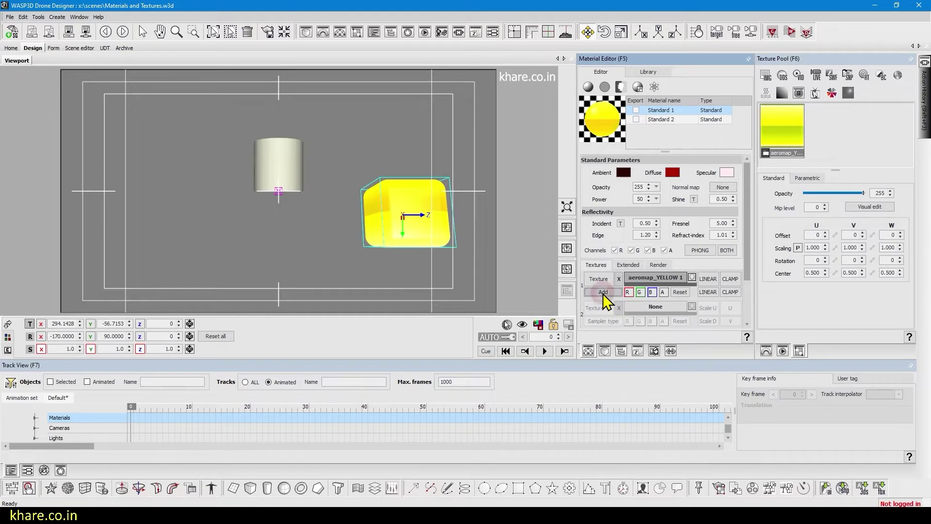
pyautogui.scroll(5, 602, 293)
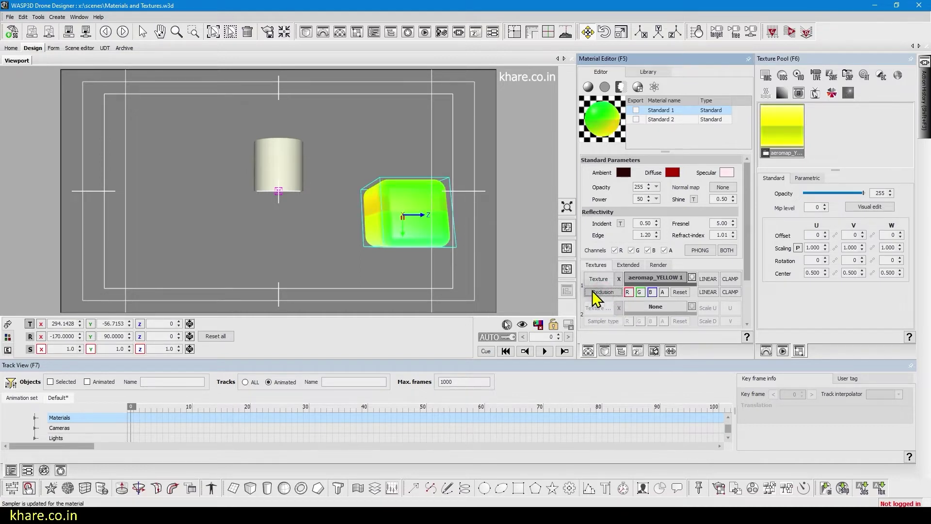
pyautogui.scroll(1, 594, 294)
pyautogui.scroll(1, 596, 291)
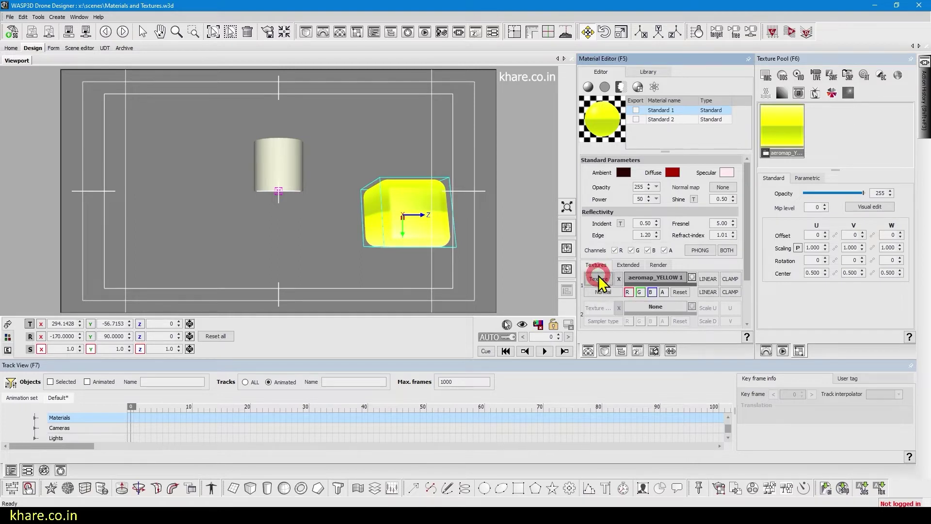
# Keep the first texture's type as Texture and set its blend mode to Average.
pyautogui.click(599, 276)
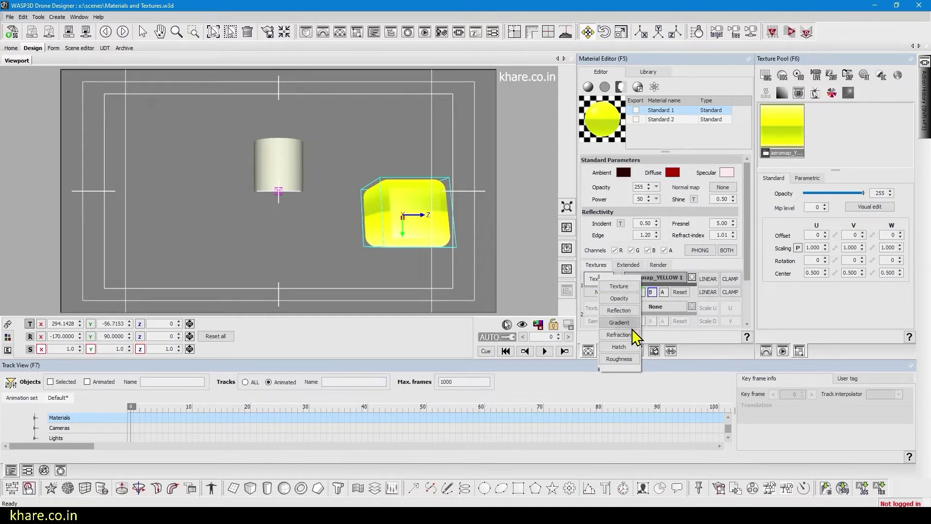
pyautogui.click(618, 286)
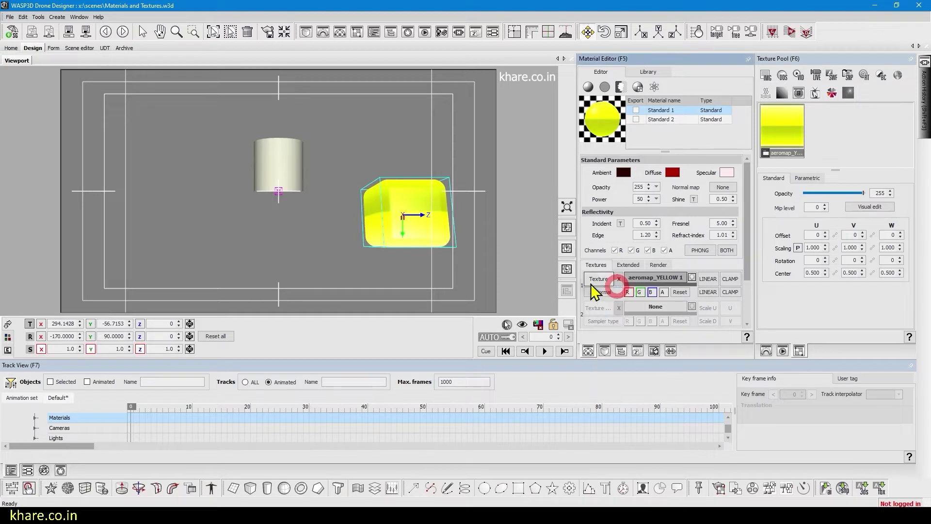
pyautogui.click(598, 280)
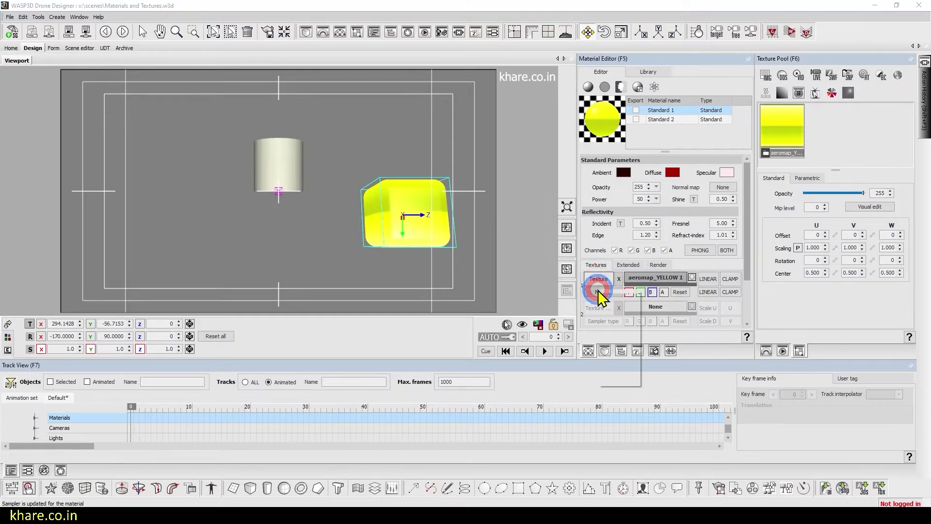
pyautogui.click(599, 291)
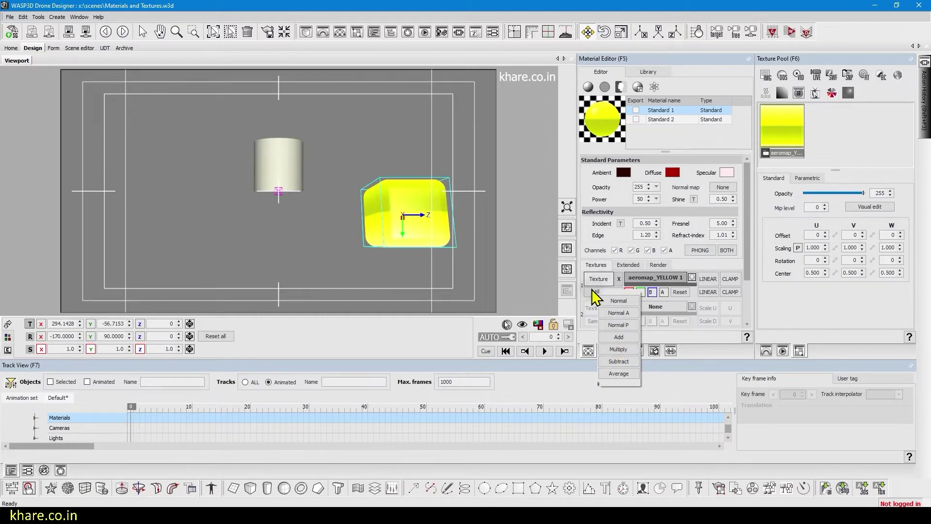
pyautogui.click(619, 373)
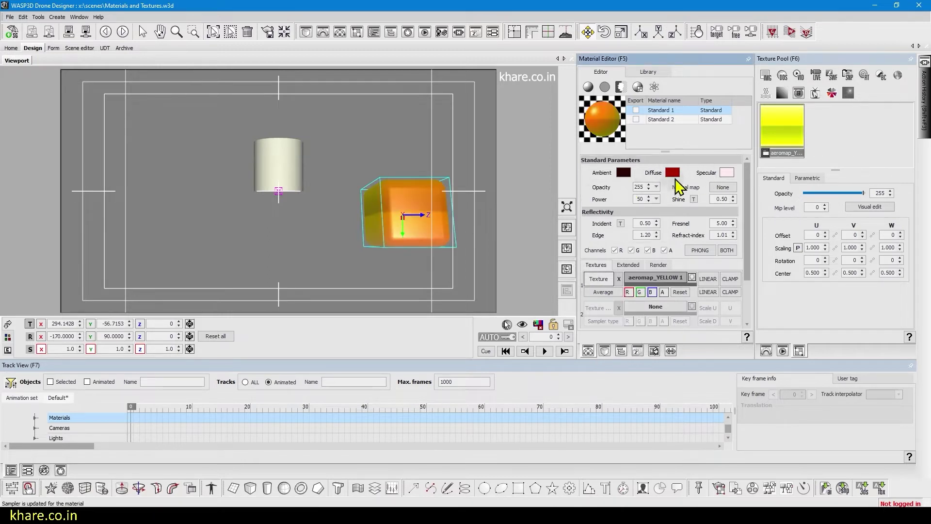
# Set the first texture's type to Opacity on Standard 1 and move the cube to about X 16, Y 1.
pyautogui.click(599, 279)
pyautogui.click(619, 302)
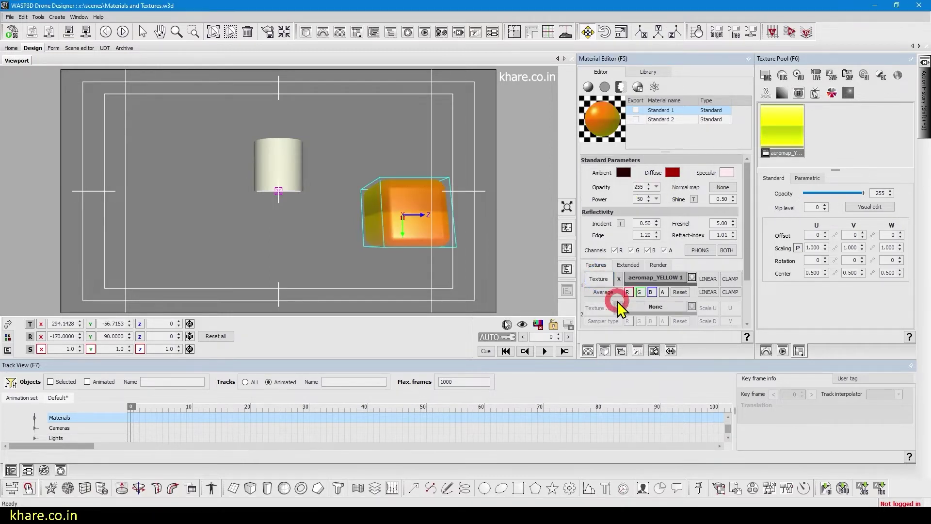
pyautogui.moveTo(391, 197); pyautogui.dragTo(296, 182)
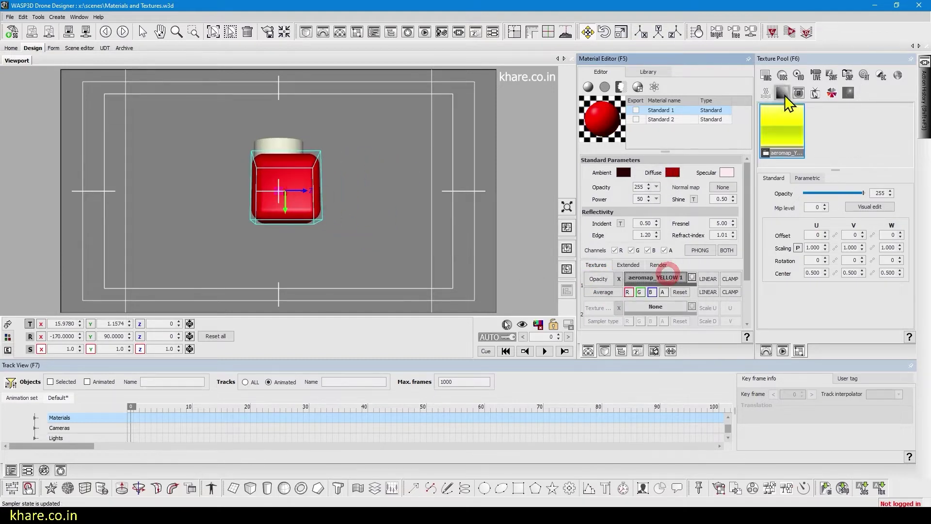
# Switch the opacity texture's channel from A to L, then scale the cube to 1.5 at about X -5, Y 34.
pyautogui.click(785, 121)
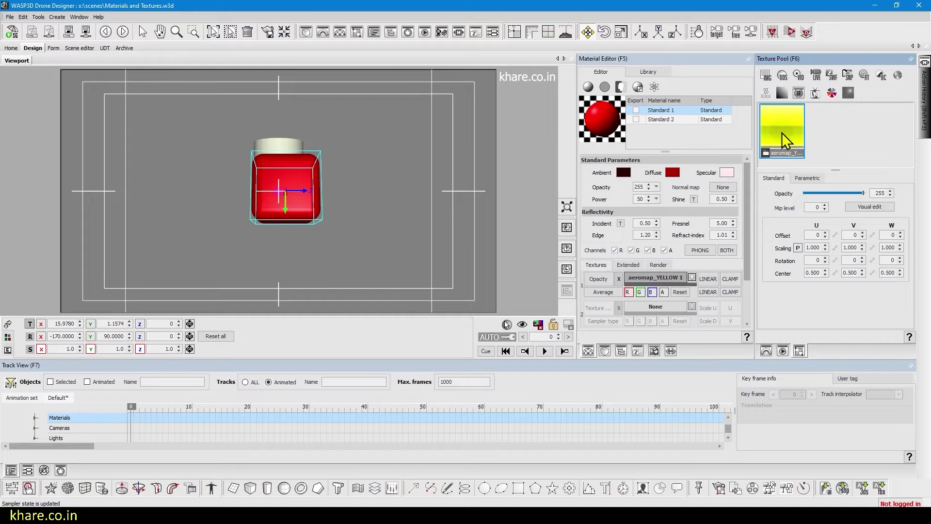
pyautogui.click(664, 293)
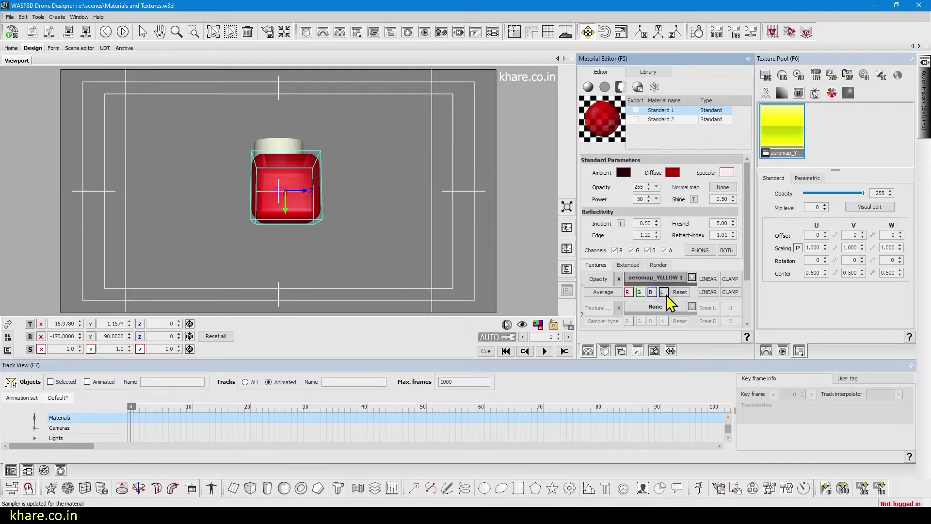
pyautogui.moveTo(299, 201)
pyautogui.mouseDown()
pyautogui.moveTo(287, 181)
pyautogui.moveTo(304, 162)
pyautogui.moveTo(291, 192)
pyautogui.mouseUp()
pyautogui.moveTo(113, 349)
pyautogui.mouseDown()
pyautogui.moveTo(143, 352)
pyautogui.moveTo(131, 347)
pyautogui.mouseUp()
pyautogui.click(257, 141)
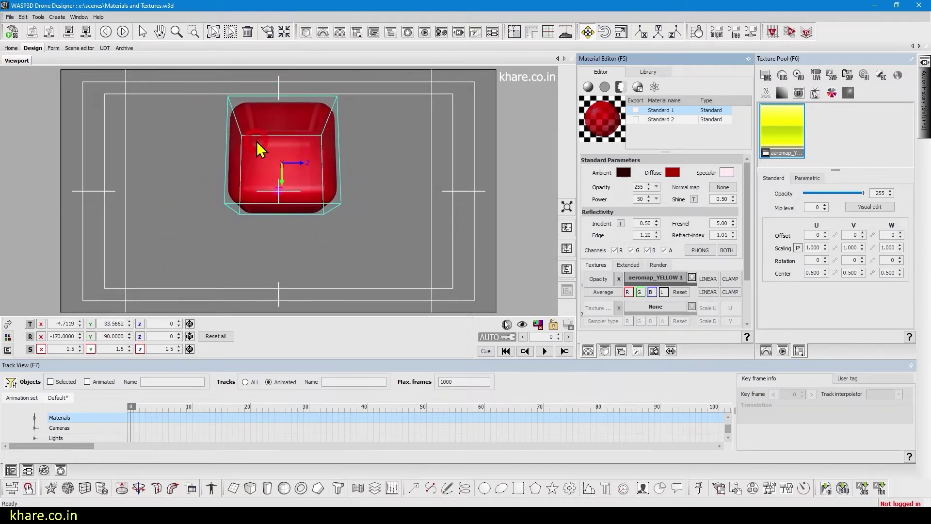
pyautogui.moveTo(257, 141)
pyautogui.mouseDown(button='middle')
pyautogui.moveTo(239, 135)
pyautogui.moveTo(242, 156)
pyautogui.moveTo(254, 159)
pyautogui.mouseUp(button='middle')
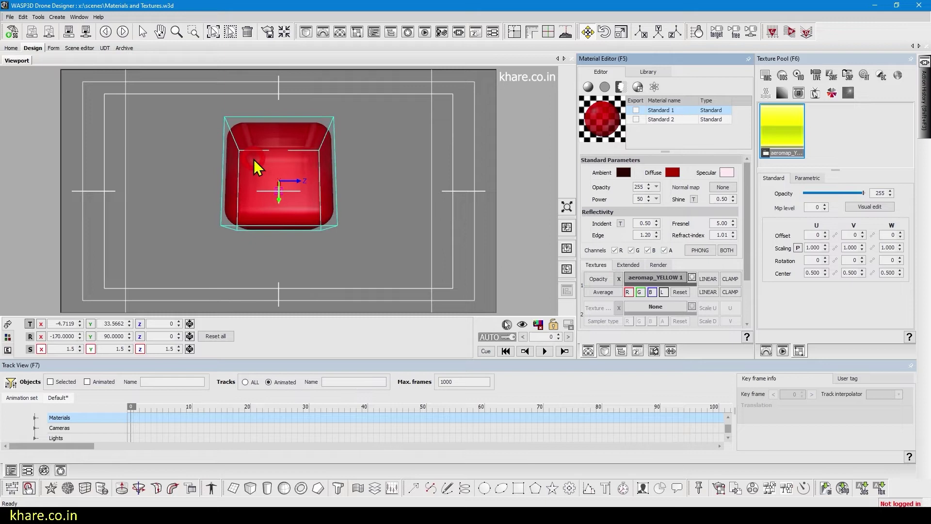
# Set the opacity texture's blend mode to Normal and move the cube to about X 18, Y 57.
pyautogui.click(603, 293)
pyautogui.click(618, 304)
pyautogui.click(599, 293)
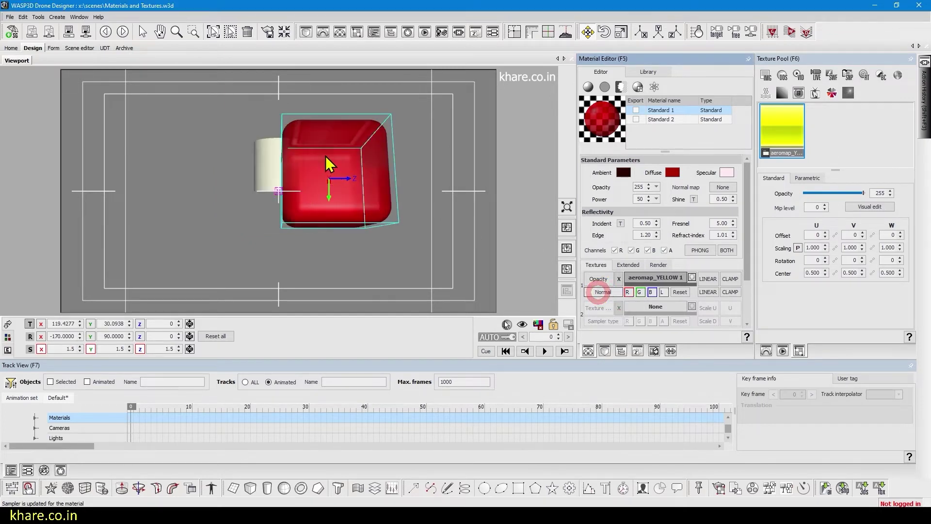
pyautogui.moveTo(325, 156); pyautogui.dragTo(284, 145, button='middle')
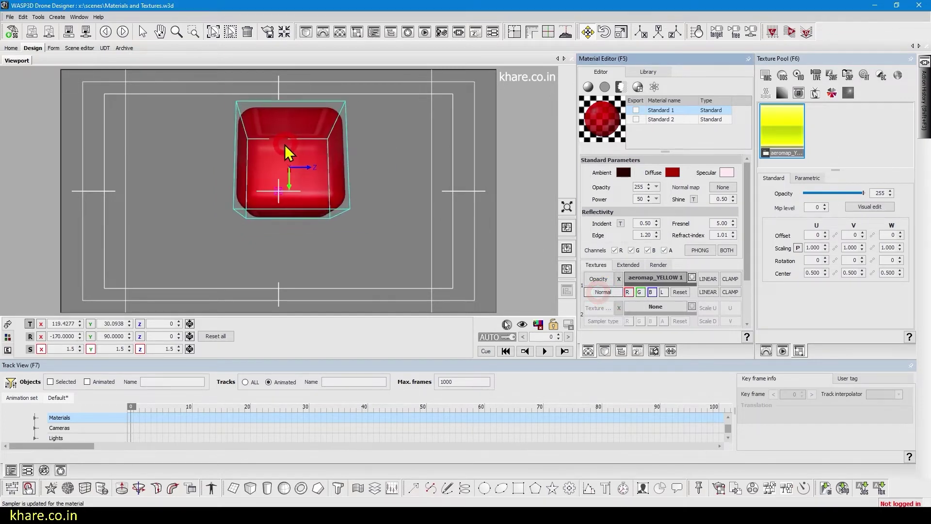
pyautogui.moveTo(284, 145); pyautogui.dragTo(280, 145)
# Switch the opacity texture's channel back to A and move the cube to about X -271, Y 89.
pyautogui.click(663, 292)
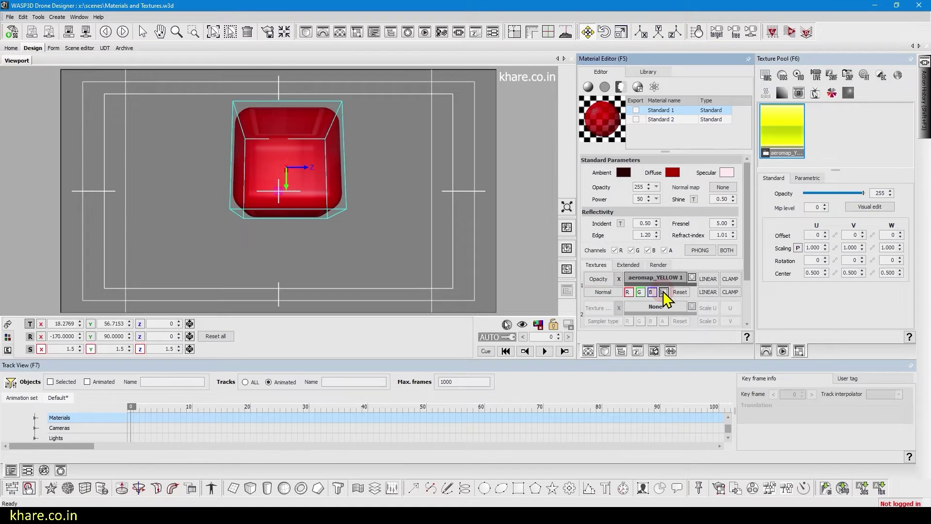
pyautogui.click(664, 292)
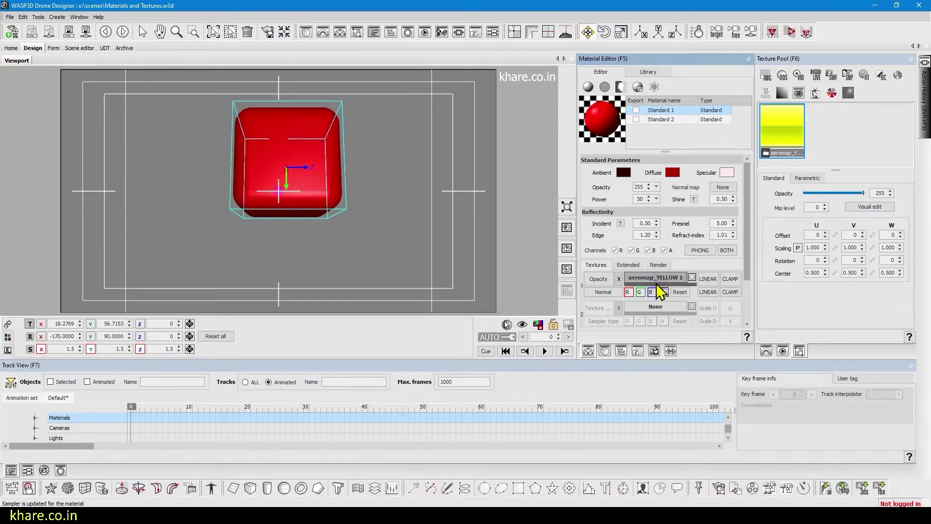
pyautogui.click(600, 280)
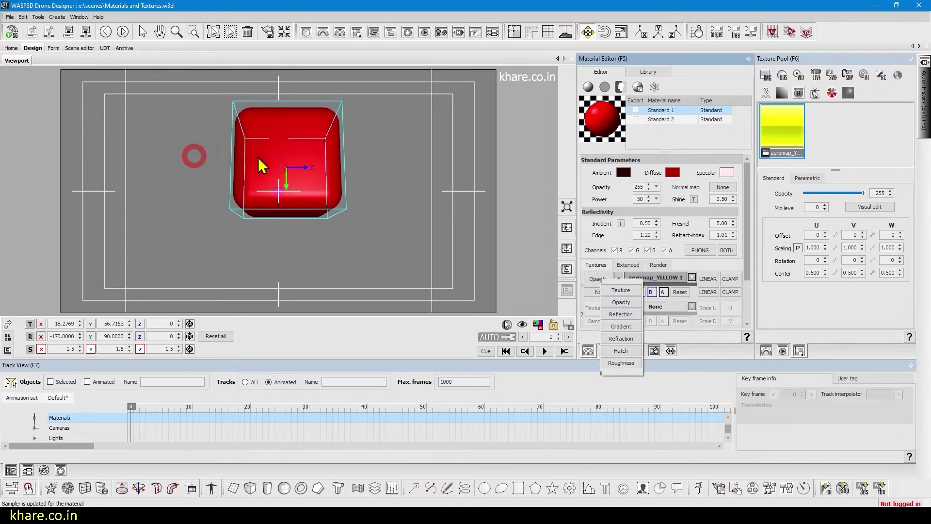
pyautogui.click(182, 150)
pyautogui.moveTo(266, 141); pyautogui.dragTo(176, 129)
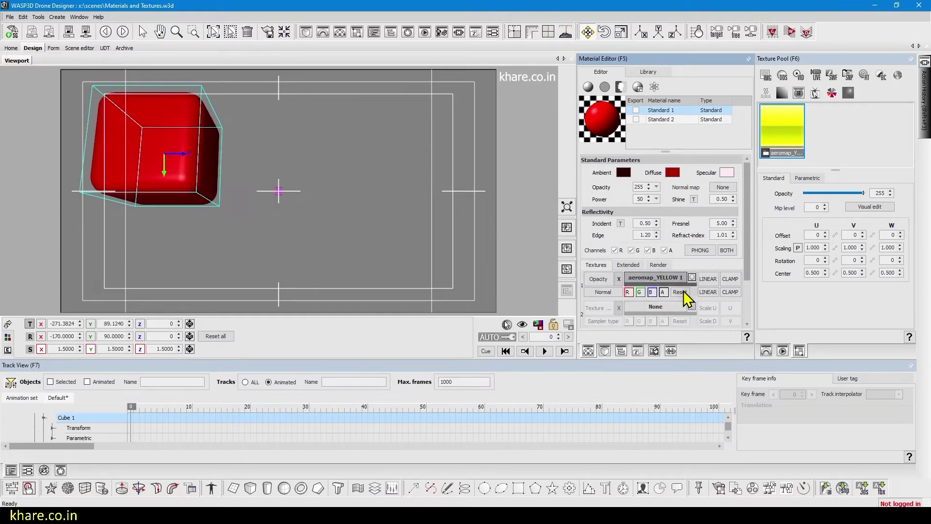
# Create a rectangle in the lower middle of the scene and set its width to 600.
pyautogui.click(517, 487)
pyautogui.moveTo(278, 209); pyautogui.dragTo(280, 278)
pyautogui.press('F4')
pyautogui.click(869, 117)
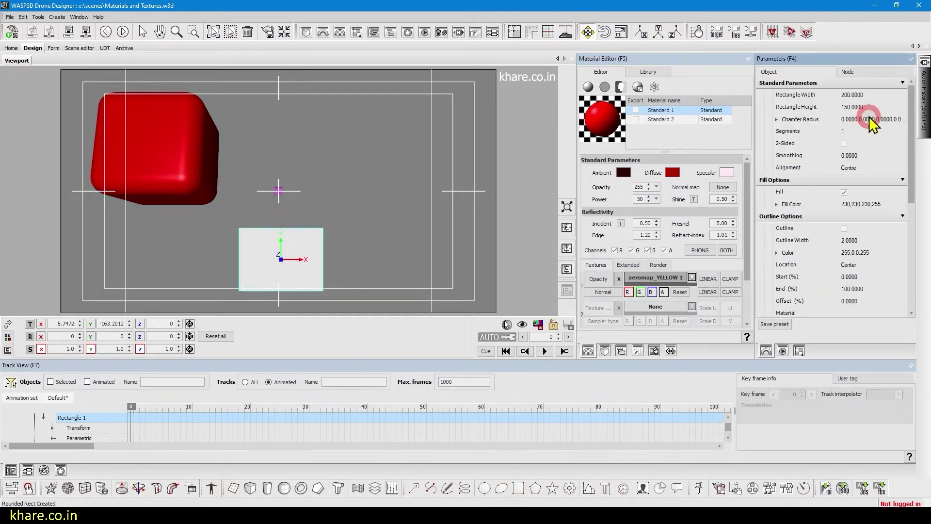
pyautogui.doubleClick(854, 95)
pyautogui.write('600.')
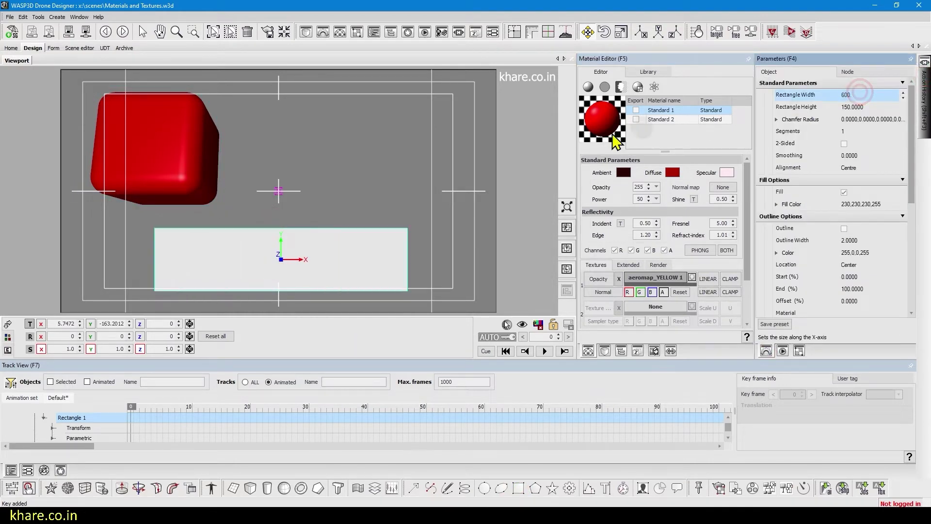
# Bring the rectangle forward to Z -200 and place it at about X 14, Y -26.
pyautogui.moveTo(374, 249); pyautogui.dragTo(374, 233)
pyautogui.keyDown('shift'); pyautogui.moveTo(170, 327); pyautogui.dragTo(116, 326); pyautogui.keyUp('shift')
pyautogui.moveTo(209, 288); pyautogui.dragTo(213, 231)
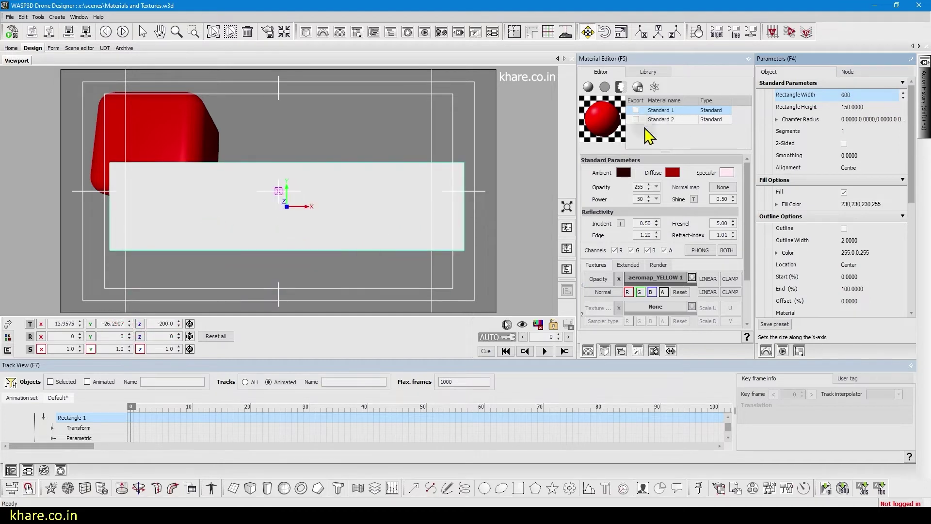
# Apply the Standard 1 material to the rectangle.
pyautogui.scroll(-2, 747, 233)
pyautogui.click(678, 158)
pyautogui.moveTo(660, 113); pyautogui.dragTo(411, 191)
# Try the L channel for the opacity texture, shift the rectangle slightly, and return the channel to A.
pyautogui.click(663, 278)
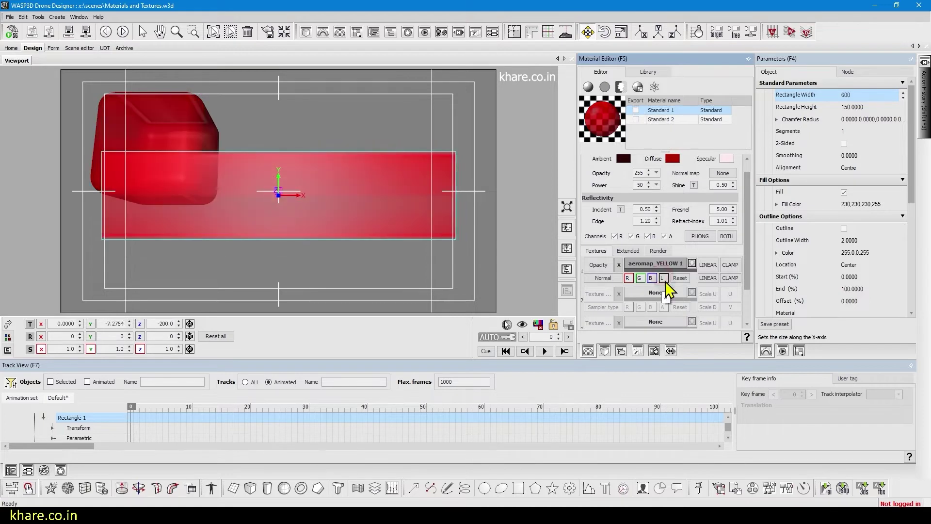
pyautogui.moveTo(373, 207)
pyautogui.mouseDown()
pyautogui.moveTo(364, 198)
pyautogui.moveTo(383, 202)
pyautogui.moveTo(357, 201)
pyautogui.moveTo(365, 201)
pyautogui.mouseUp()
pyautogui.click(663, 278)
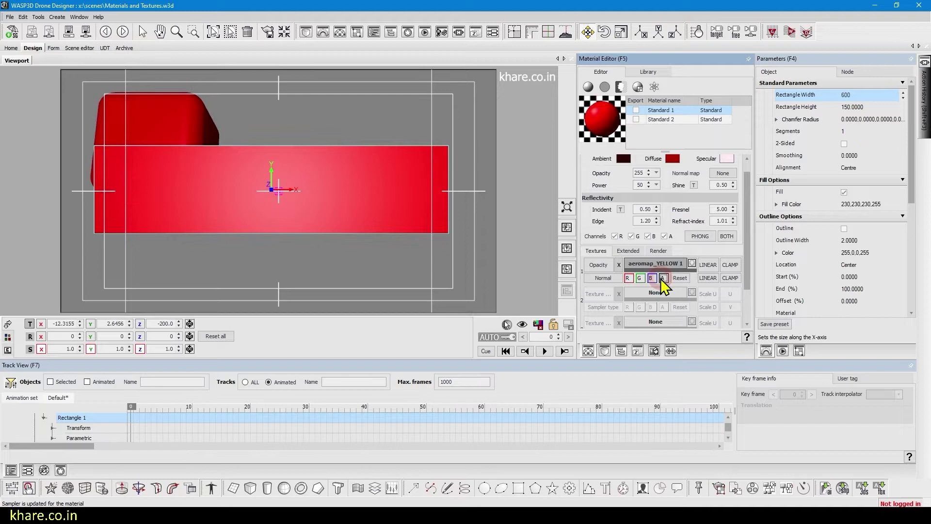
# Remove the yellow aeromap texture from the first texture slot of Standard 1.
pyautogui.click(597, 264)
pyautogui.rightClick(649, 263)
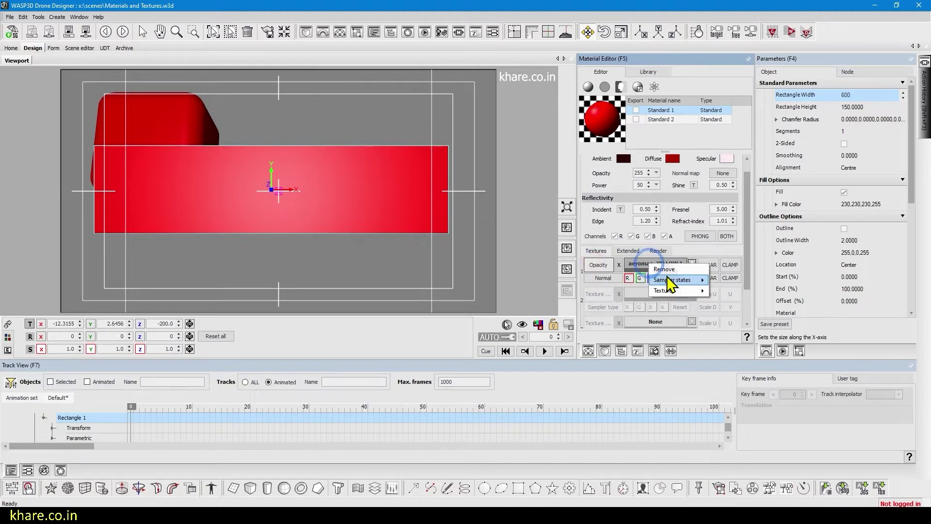
pyautogui.click(665, 270)
pyautogui.click(619, 264)
# Load India.png from the Flags folder into the texture pool and assign it to the first texture slot of Standard 1.
pyautogui.click(765, 351)
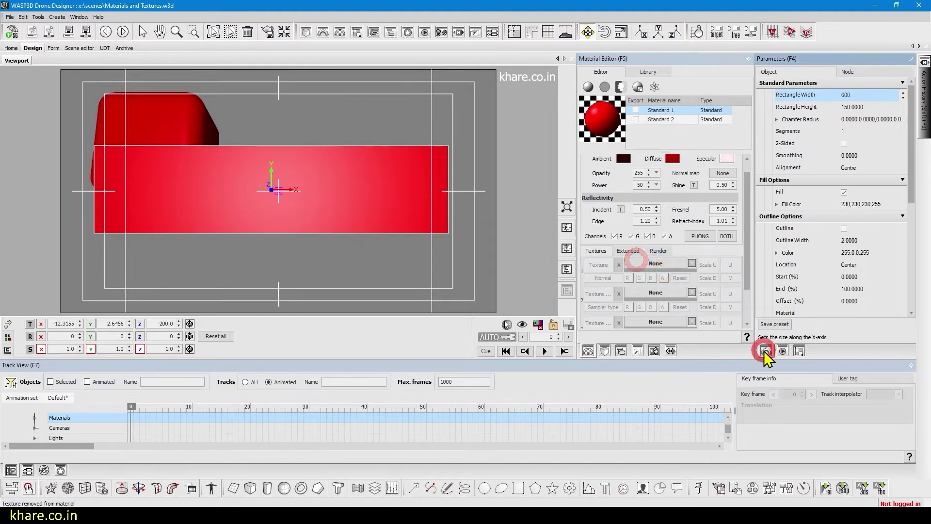
pyautogui.click(799, 350)
pyautogui.click(766, 75)
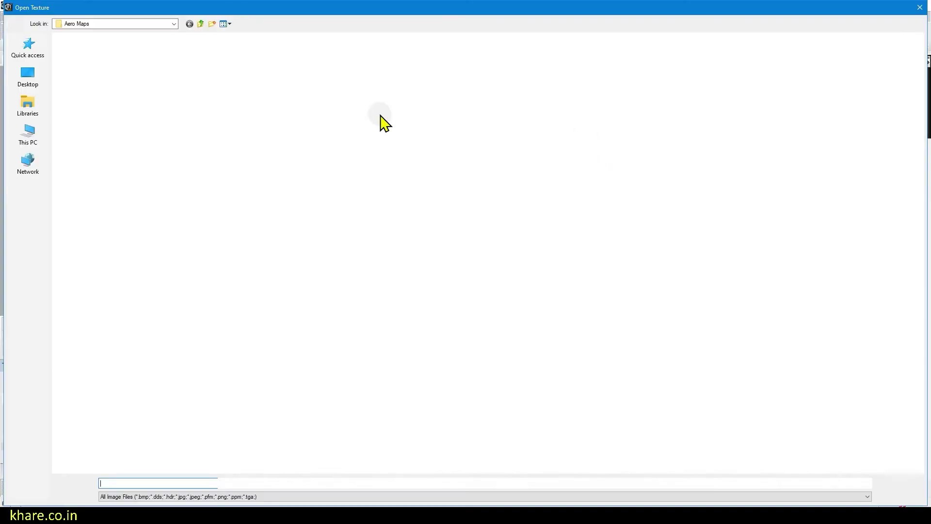
pyautogui.click(230, 24)
pyautogui.click(238, 35)
pyautogui.scroll(-3, 247, 191)
pyautogui.doubleClick(246, 191)
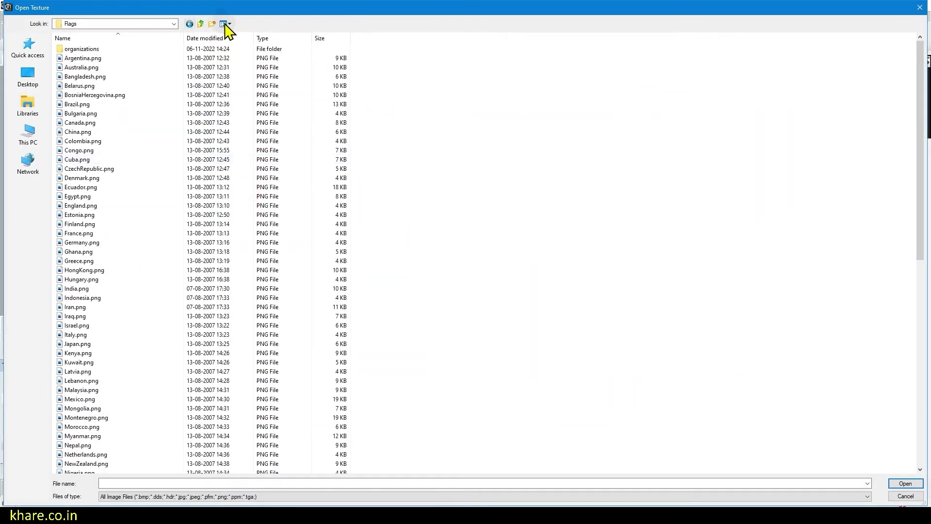
pyautogui.click(229, 24)
pyautogui.click(243, 36)
pyautogui.doubleClick(374, 104)
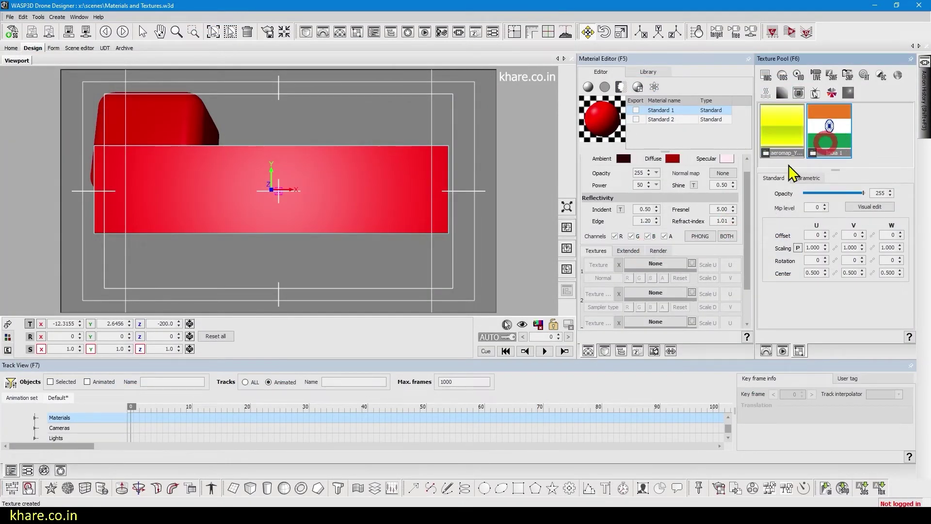
pyautogui.click(656, 263)
# Try to delete the Standard 2 material.
pyautogui.click(663, 119)
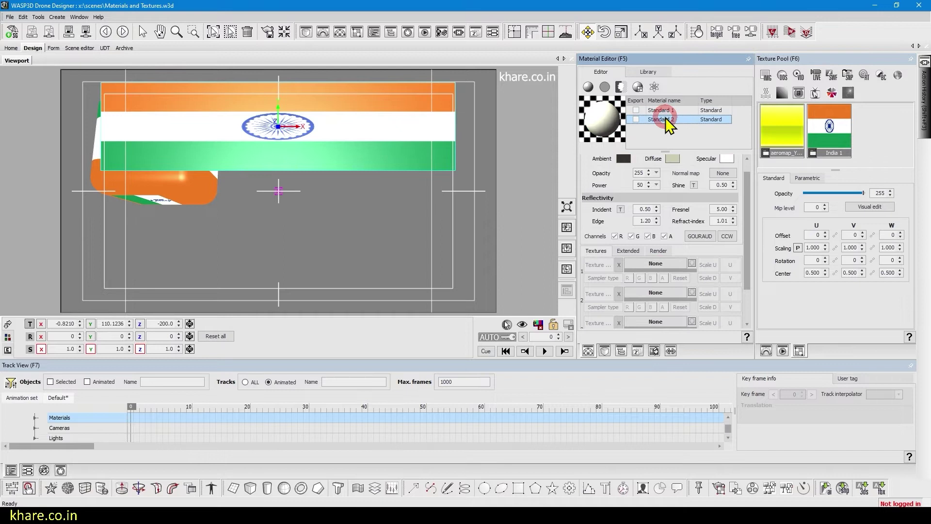
pyautogui.press('Delete')
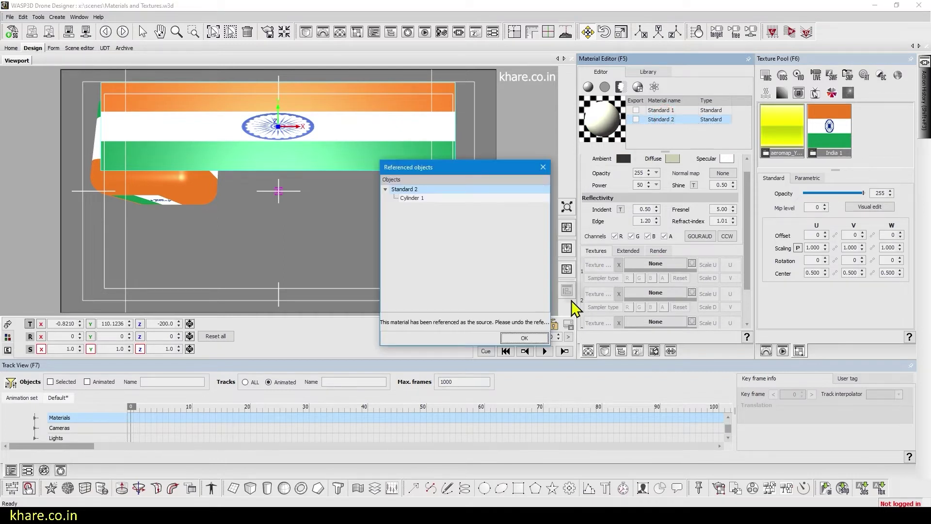
pyautogui.click(533, 337)
# Delete the cylinder that uses Standard 2 from the scene hierarchy, then delete the Standard 2 material.
pyautogui.click(620, 350)
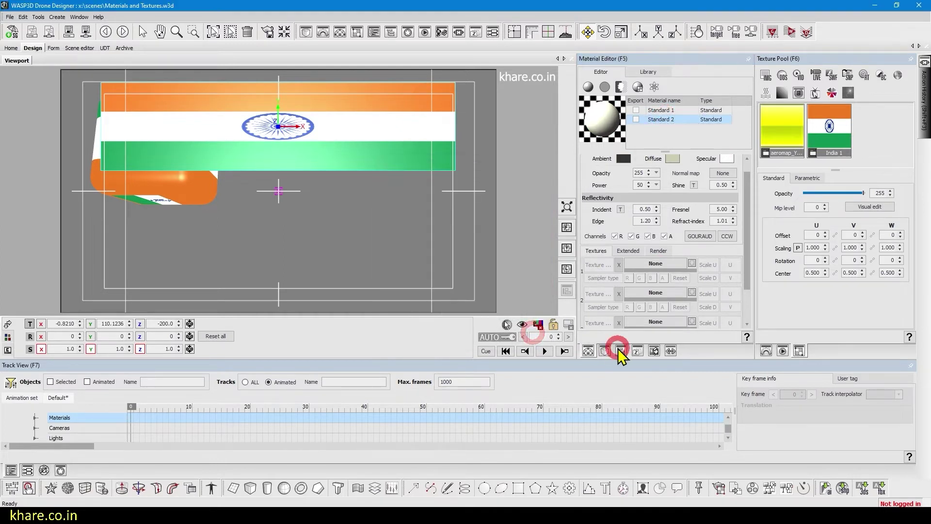
pyautogui.click(631, 116)
pyautogui.press('Delete')
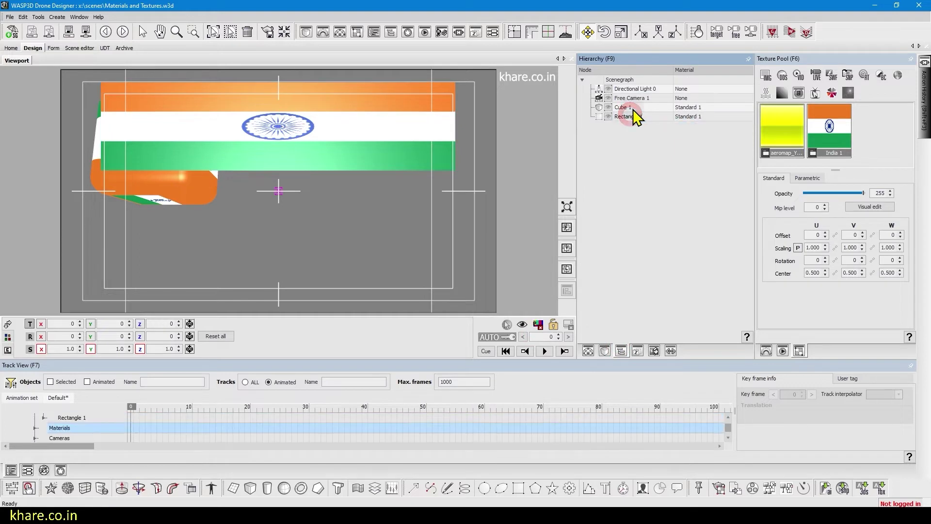
pyautogui.click(612, 287)
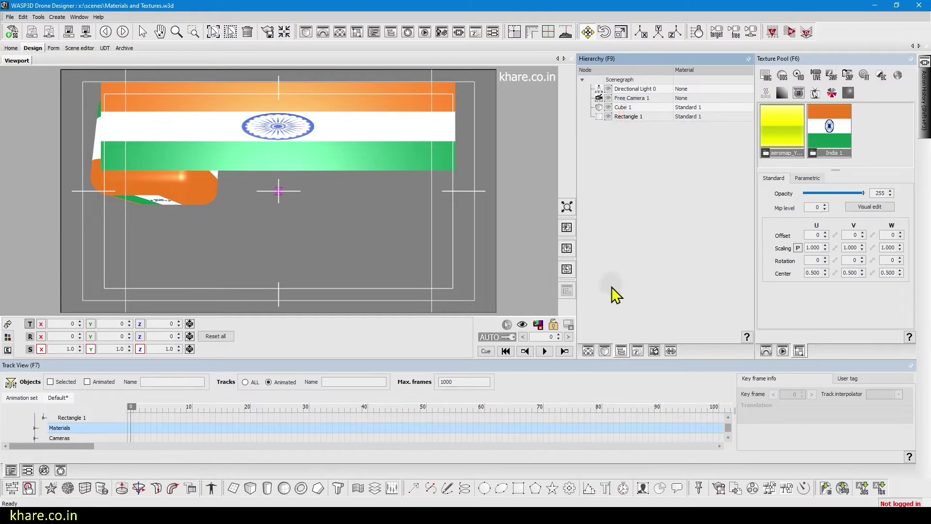
pyautogui.click(605, 352)
pyautogui.press('Delete')
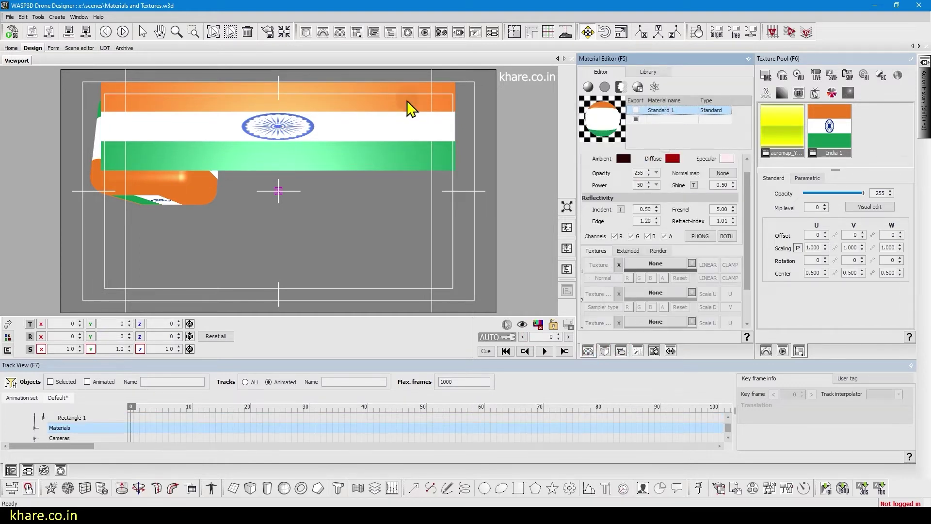
# Duplicate Rectangle 1 and place the copy below it at about X 4, Y -94.
pyautogui.press('F9')
pyautogui.click(613, 163)
pyautogui.click(628, 118)
pyautogui.rightClick(628, 119)
pyautogui.moveTo(645, 122)
pyautogui.click(727, 122)
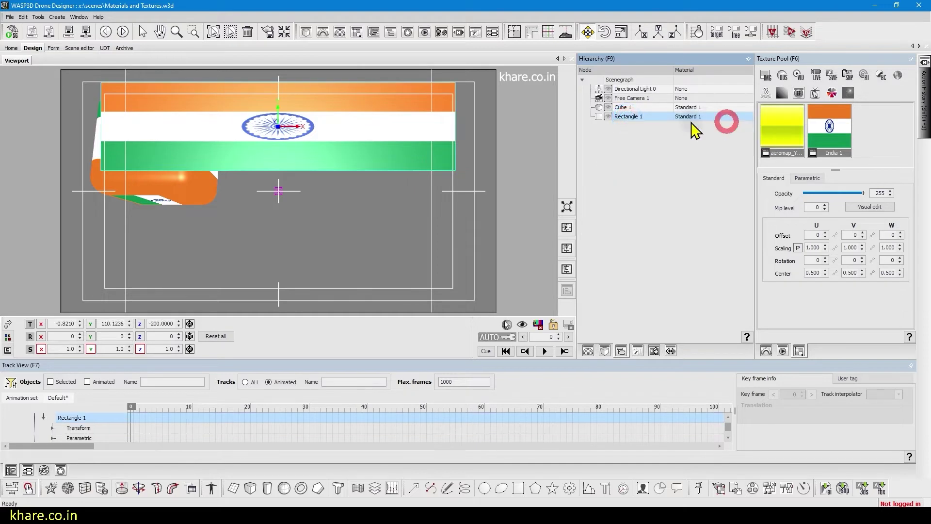
pyautogui.moveTo(357, 137); pyautogui.dragTo(359, 256)
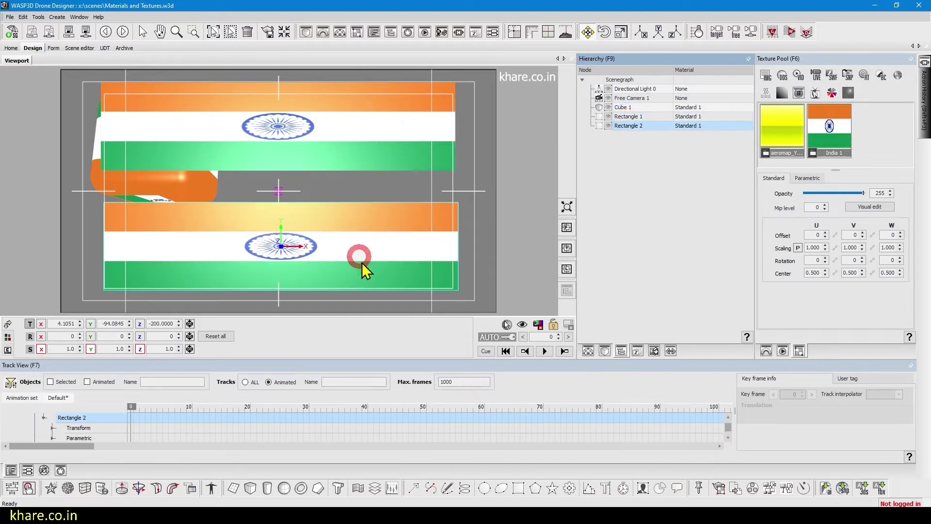
# Create a Uniform material and apply it to the lower rectangle.
pyautogui.click(588, 351)
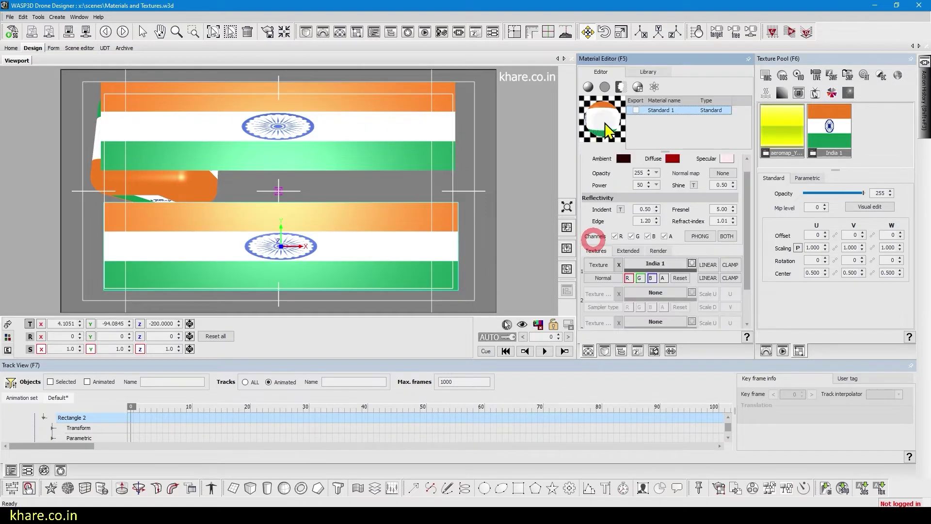
pyautogui.click(605, 87)
pyautogui.moveTo(612, 121); pyautogui.dragTo(383, 263)
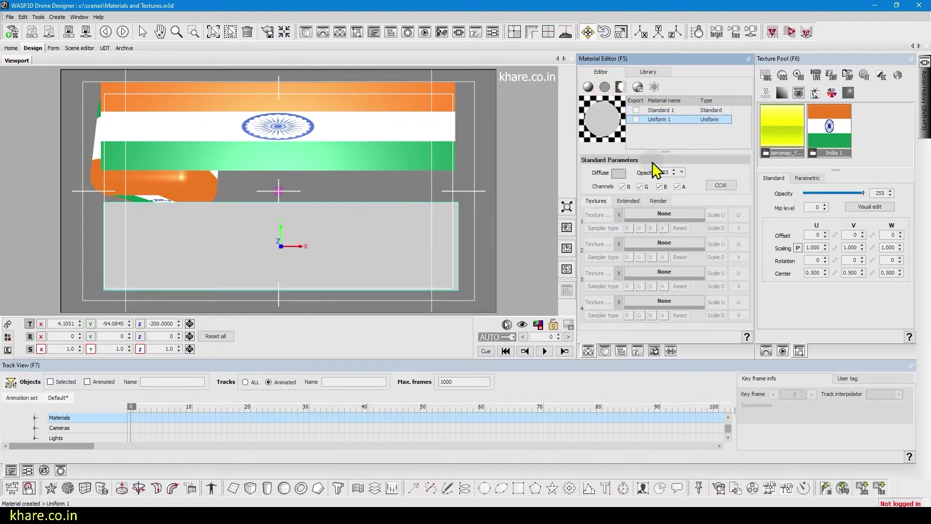
# Set the Uniform 1 diffuse colour to red (204, 0, 0) and assign the India texture to its first texture slot.
pyautogui.click(619, 173)
pyautogui.click(709, 215)
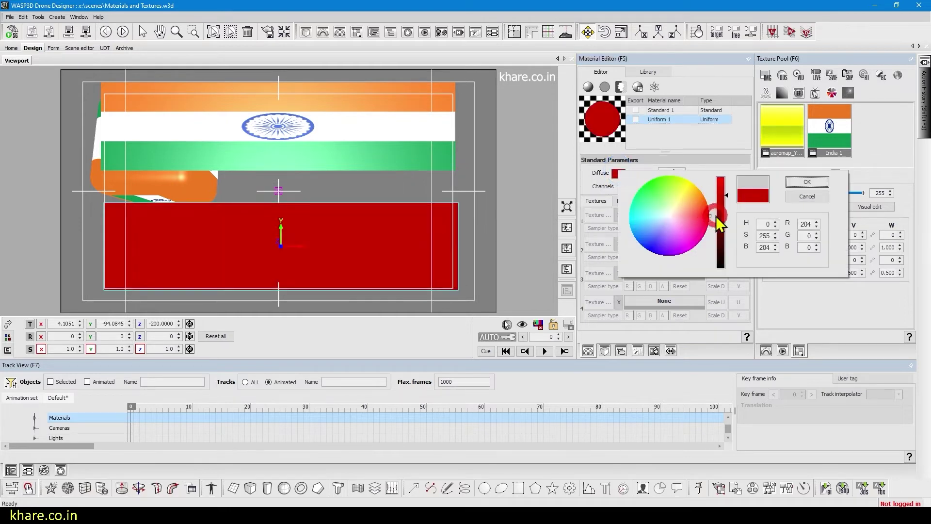
pyautogui.click(792, 179)
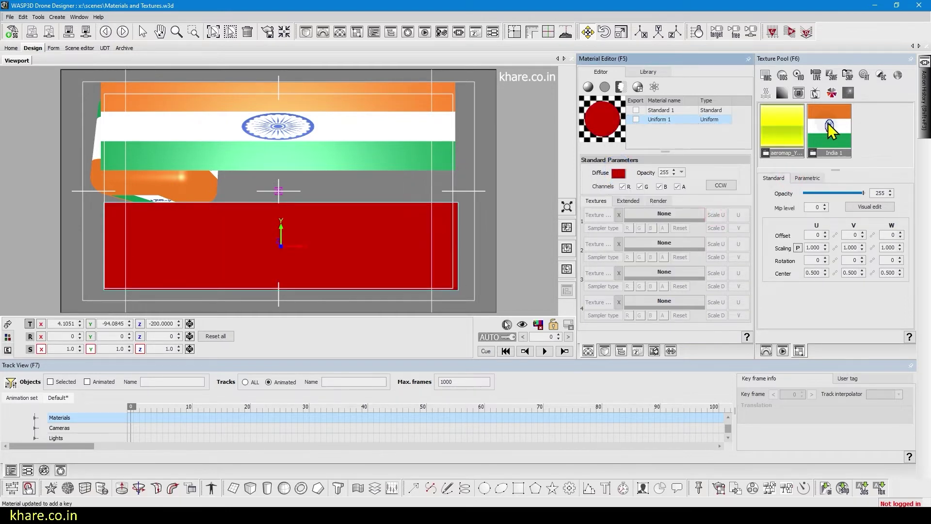
pyautogui.moveTo(830, 128); pyautogui.dragTo(718, 159)
pyautogui.moveTo(670, 216); pyautogui.dragTo(665, 213)
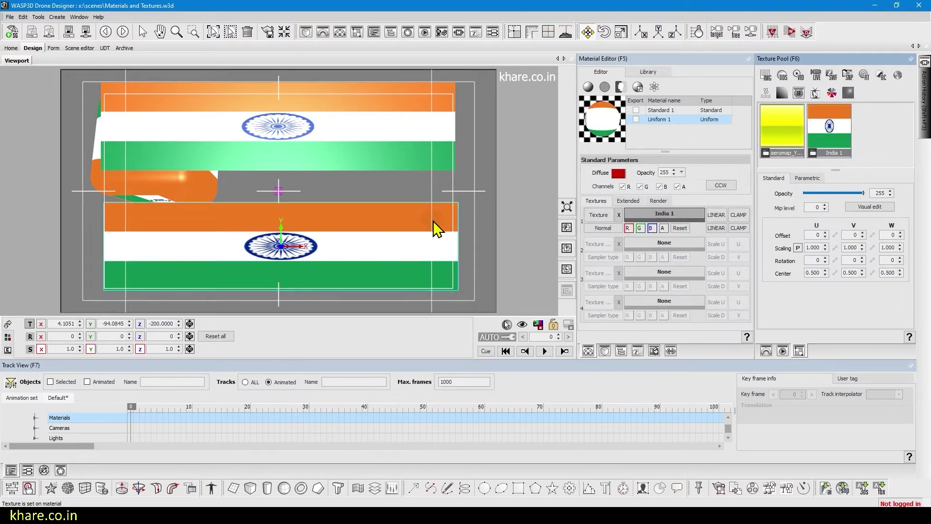
# Spread Cube 1 and the two flag rectangles apart, with the lower rectangle at about X 82, Y -123.
pyautogui.moveTo(301, 130); pyautogui.dragTo(313, 135)
pyautogui.moveTo(319, 240)
pyautogui.mouseDown()
pyautogui.moveTo(313, 223)
pyautogui.moveTo(327, 241)
pyautogui.mouseUp()
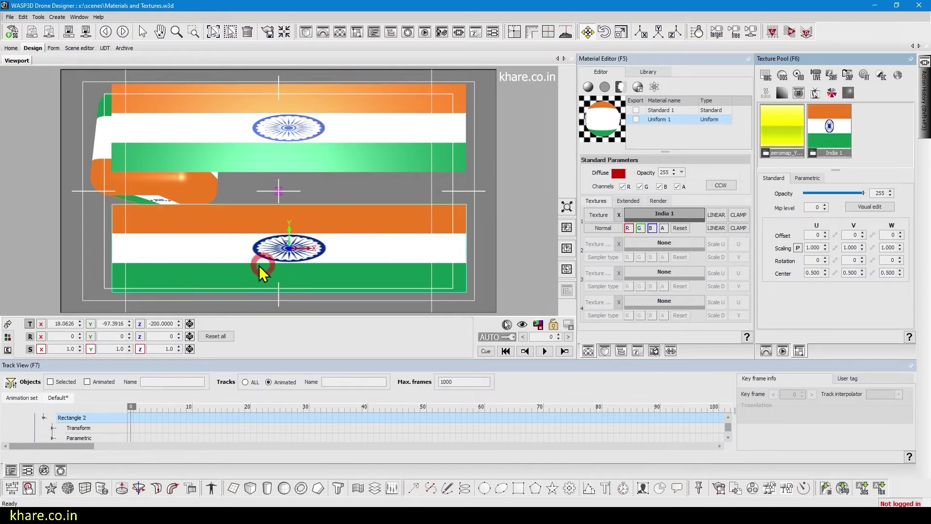
pyautogui.moveTo(259, 266); pyautogui.dragTo(263, 258)
pyautogui.click(588, 351)
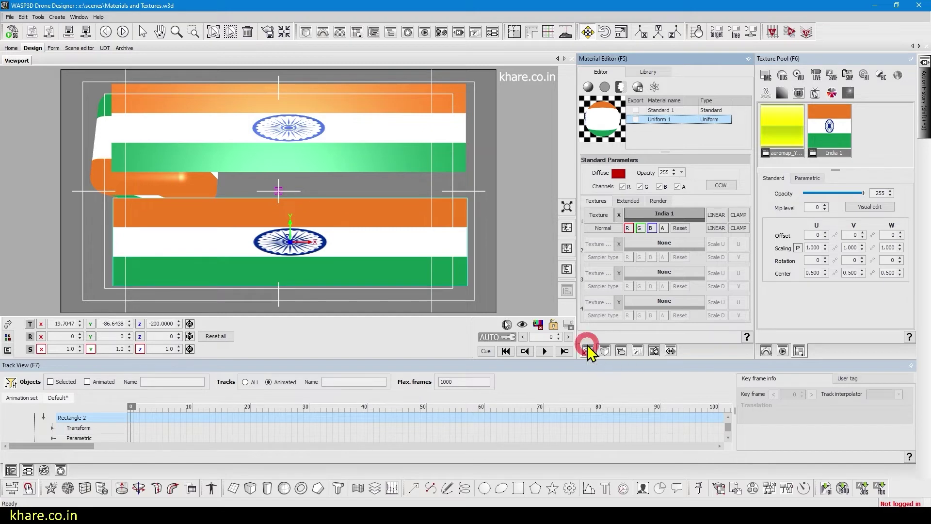
pyautogui.click(605, 351)
pyautogui.click(622, 107)
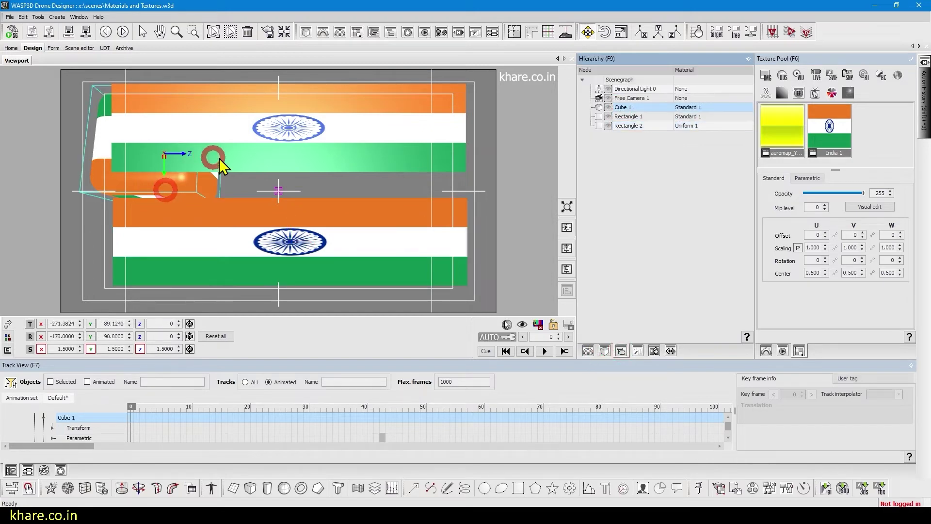
pyautogui.moveTo(219, 158); pyautogui.dragTo(396, 141)
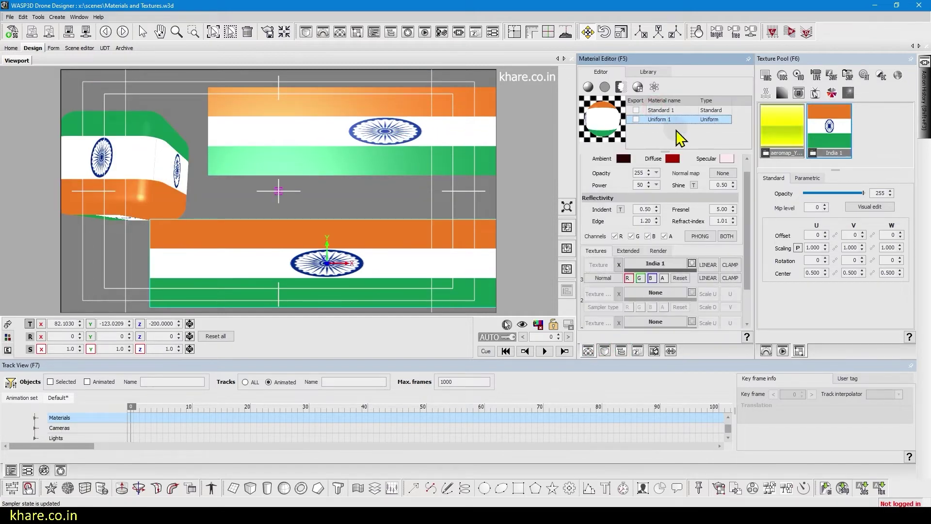
# Set Standard 1's shine to 0 and reposition the cube and the upper rectangle, the rectangle at about X 154, Y 90.
pyautogui.doubleClick(718, 185)
pyautogui.write('0.')
pyautogui.moveTo(144, 171); pyautogui.dragTo(149, 147)
pyautogui.moveTo(253, 139); pyautogui.dragTo(236, 147)
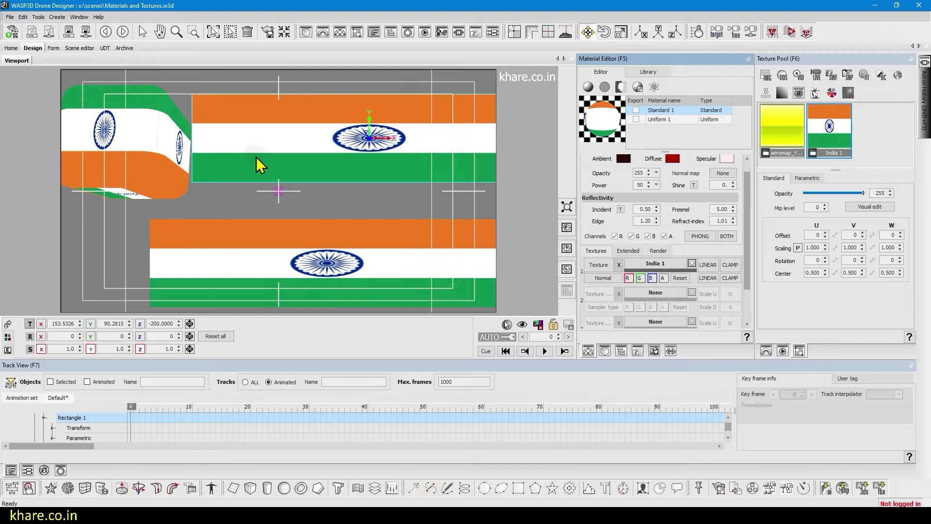
# Compare the parameters of Uniform 1 and Standard 1, then set Standard 1's shine to 1.
pyautogui.click(629, 118)
pyautogui.click(665, 112)
pyautogui.click(671, 121)
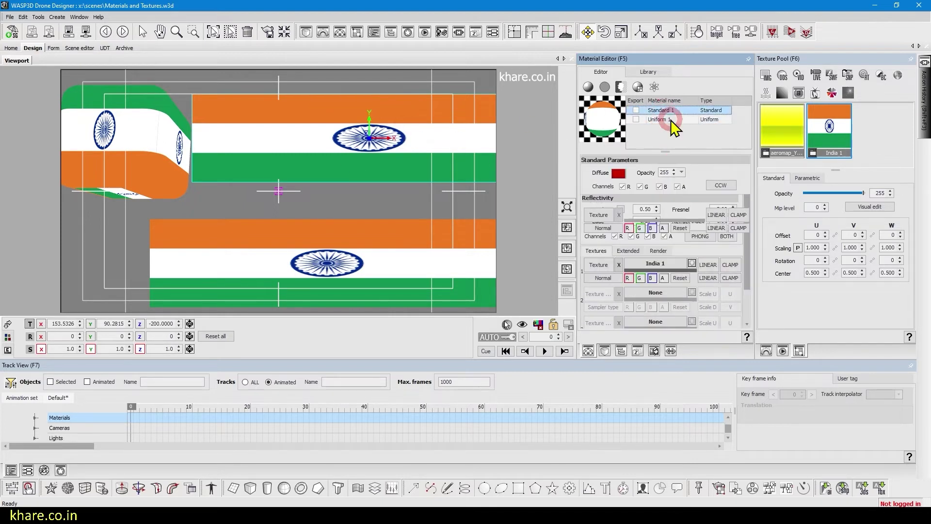
pyautogui.click(671, 112)
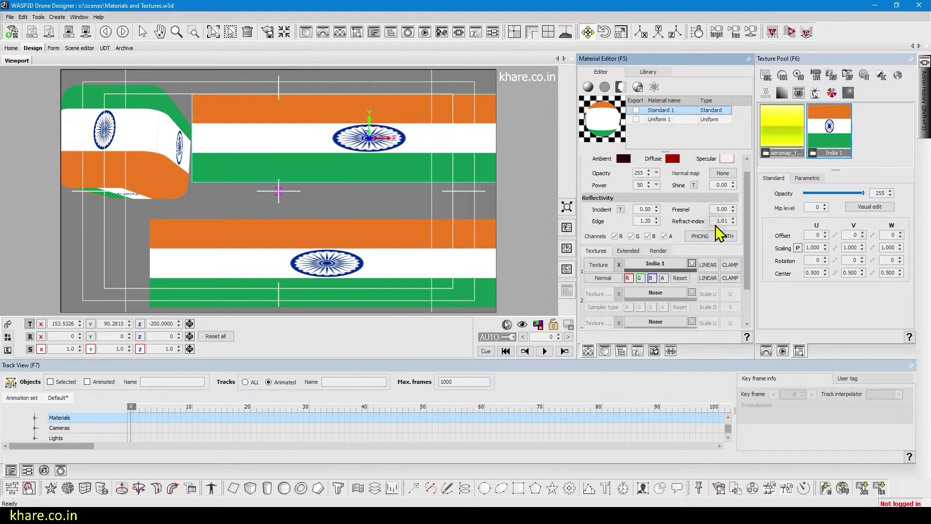
pyautogui.click(723, 184)
pyautogui.write('1.')
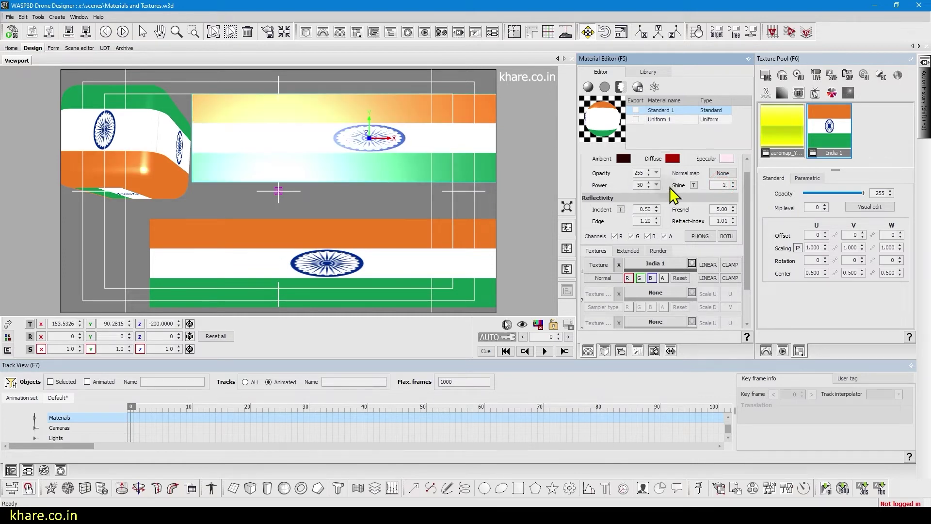
# Try a yellow specular colour (255, 210, 1) on the Standard 1 material.
pyautogui.click(726, 159)
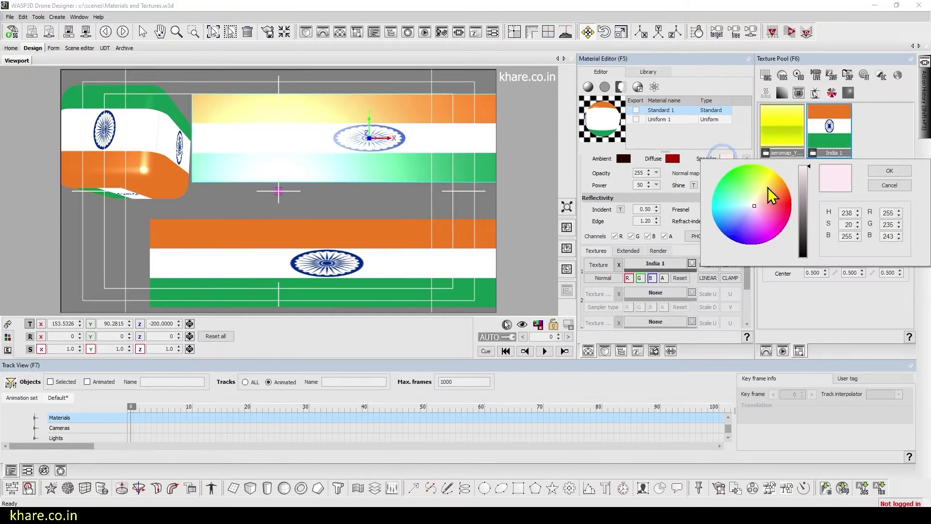
pyautogui.click(782, 179)
pyautogui.moveTo(771, 199); pyautogui.dragTo(777, 174)
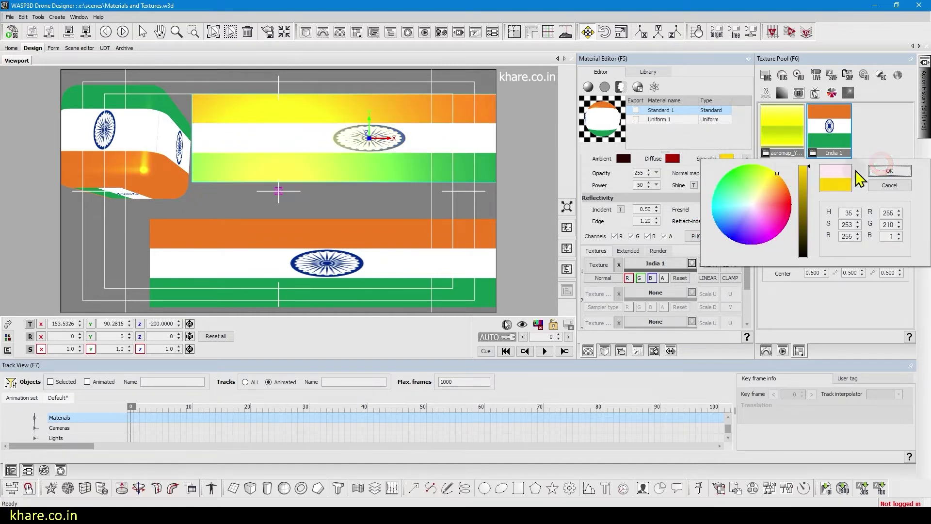
pyautogui.click(890, 171)
# Set Standard 1's opacity to 100 and then to 0, and move the upper rectangle to about X 159, Y 69.
pyautogui.doubleClick(639, 170)
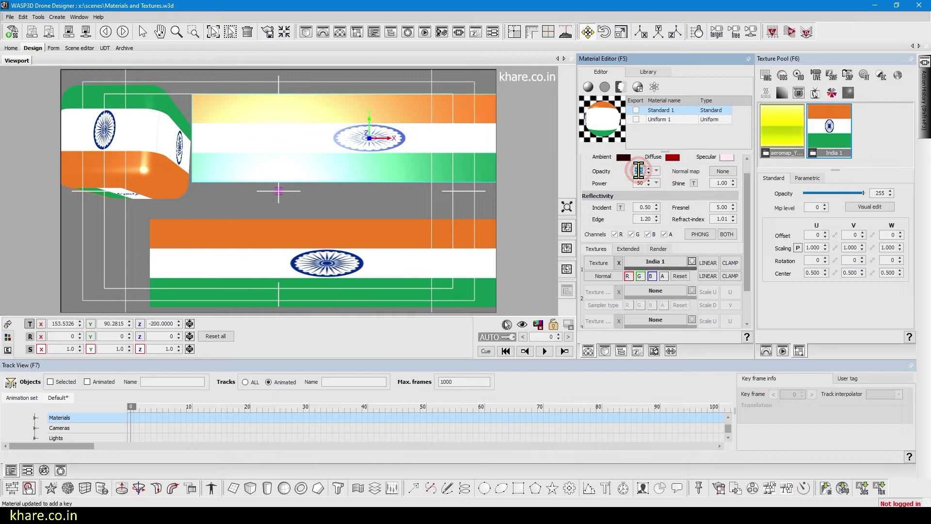
pyautogui.write('100')
pyautogui.doubleClick(639, 171)
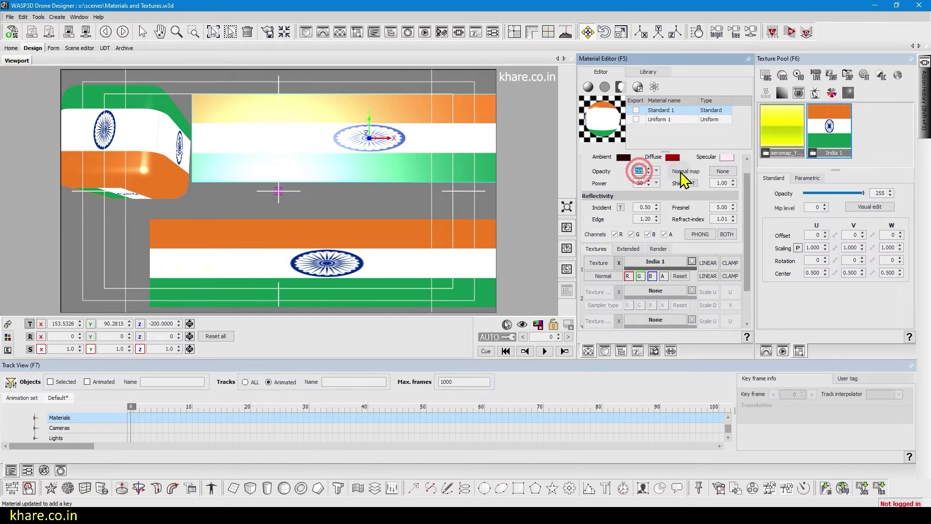
pyautogui.write('0')
pyautogui.click(749, 164)
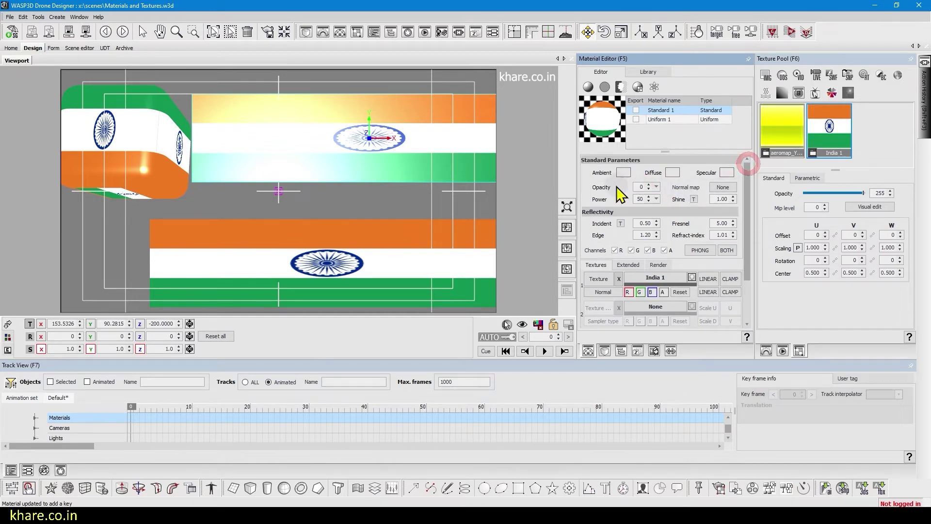
pyautogui.moveTo(421, 165)
pyautogui.mouseDown()
pyautogui.moveTo(341, 184)
pyautogui.moveTo(390, 191)
pyautogui.moveTo(423, 178)
pyautogui.mouseUp()
# Lower the opacity of the India 1 texture in Standard 1's first slot to 99.
pyautogui.moveTo(745, 212); pyautogui.dragTo(746, 229)
pyautogui.click(651, 250)
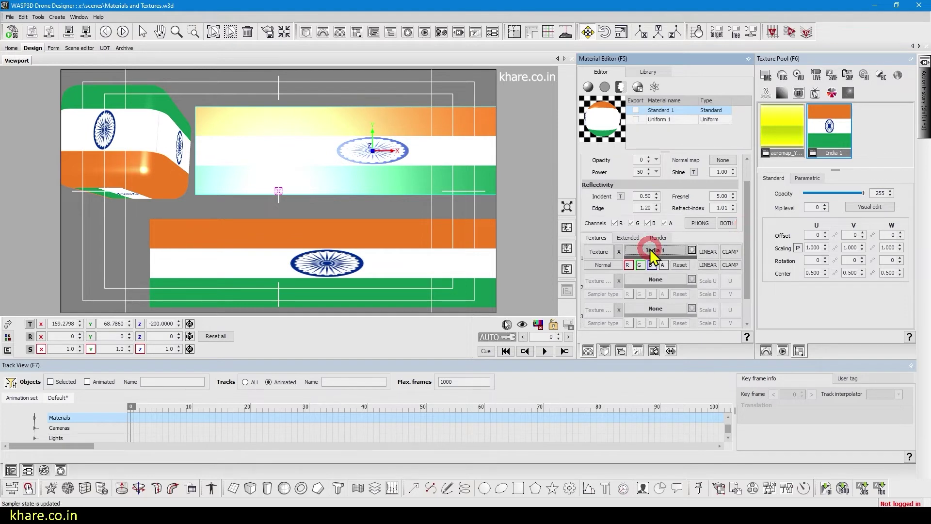
pyautogui.moveTo(643, 257)
pyautogui.mouseDown()
pyautogui.moveTo(660, 258)
pyautogui.moveTo(627, 257)
pyautogui.moveTo(660, 257)
pyautogui.mouseUp()
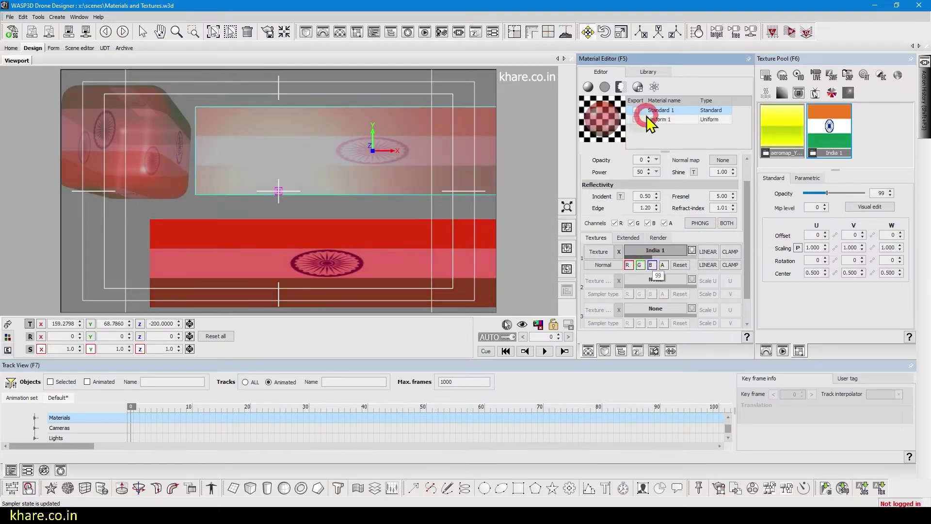
# Examine how the shared India 1 texture is used in both Uniform 1 and Standard 1.
pyautogui.click(662, 119)
pyautogui.click(662, 109)
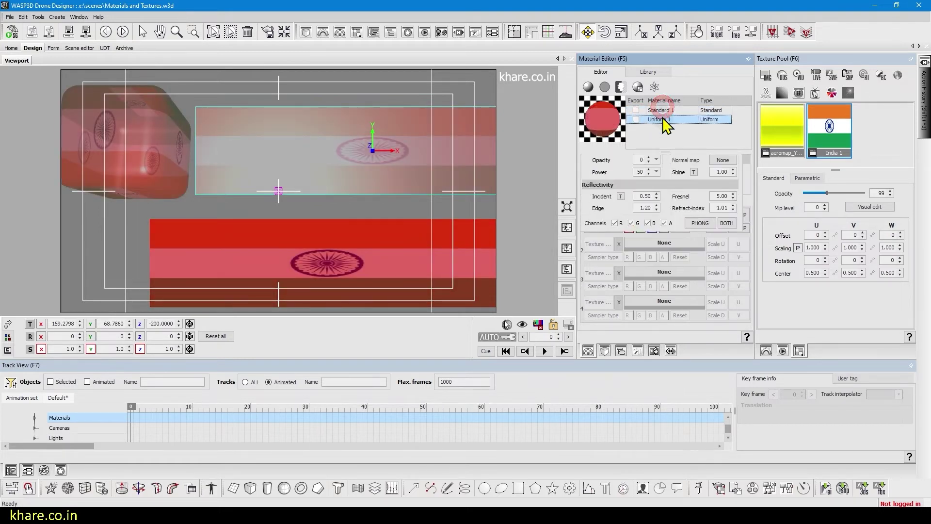
pyautogui.click(662, 119)
pyautogui.click(663, 214)
pyautogui.click(661, 110)
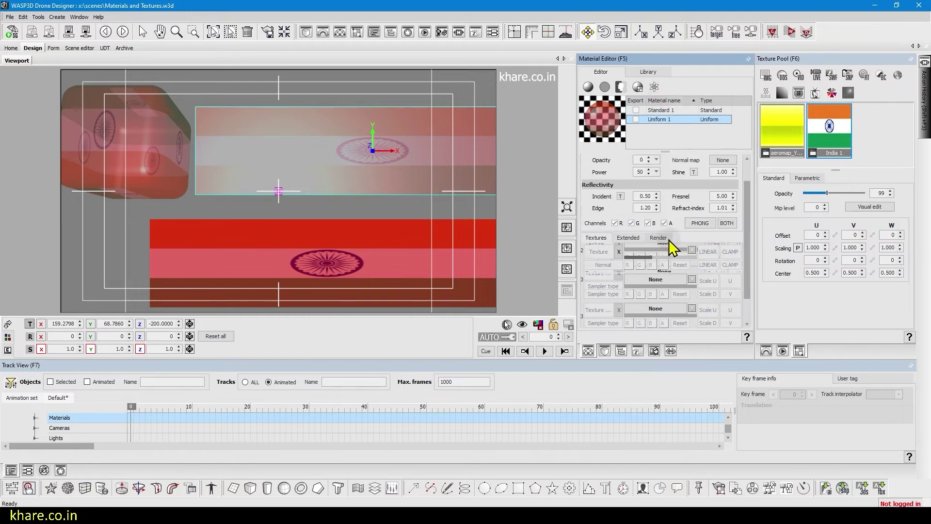
# Raise the India 1 texture to full opacity in Standard 1, then lower it to 139 in the texture pool.
pyautogui.moveTo(657, 257); pyautogui.dragTo(697, 261)
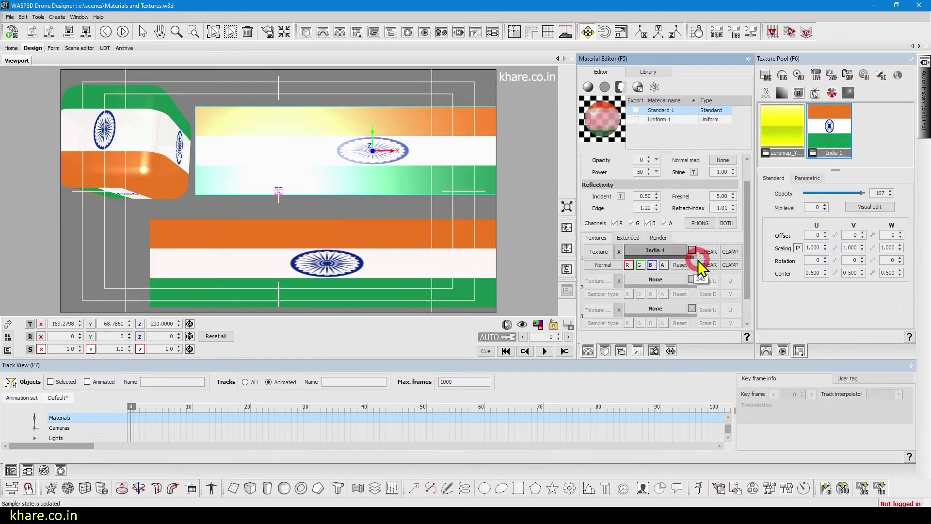
pyautogui.click(830, 147)
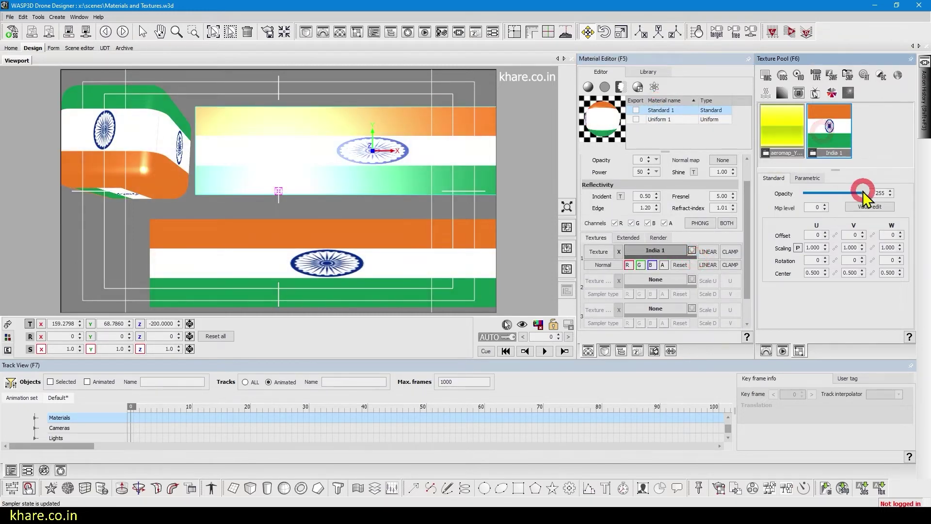
pyautogui.moveTo(863, 193); pyautogui.dragTo(836, 194)
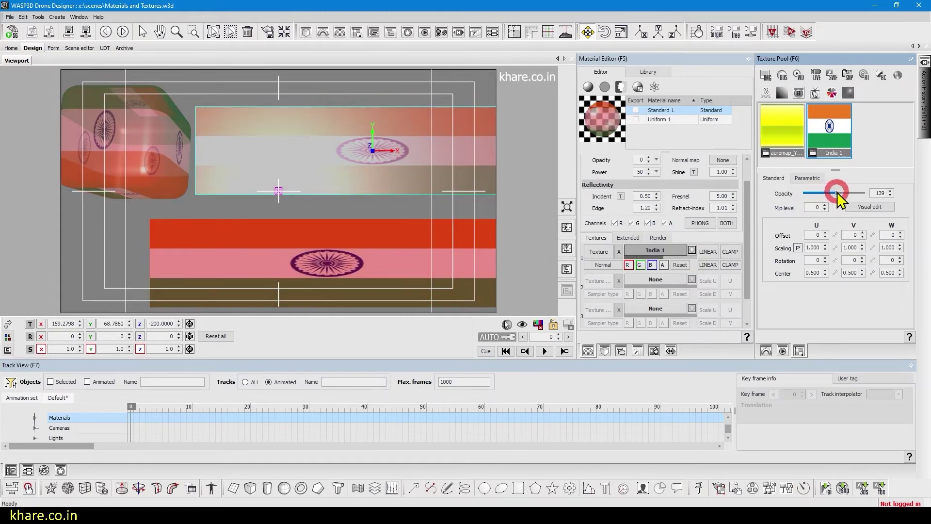
# Create a copy of the India 1 texture, assign it to Uniform 1's first texture slot and compare it with Standard 1.
pyautogui.click(666, 118)
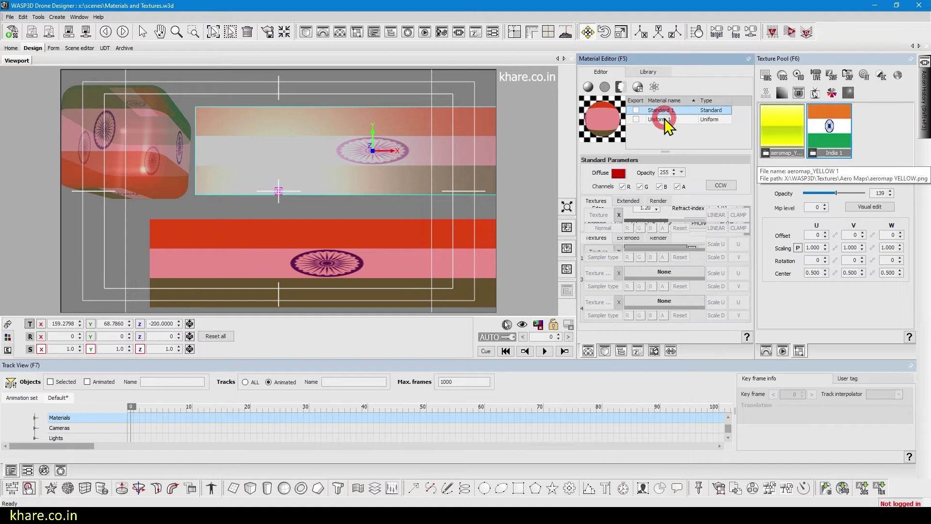
pyautogui.rightClick(825, 131)
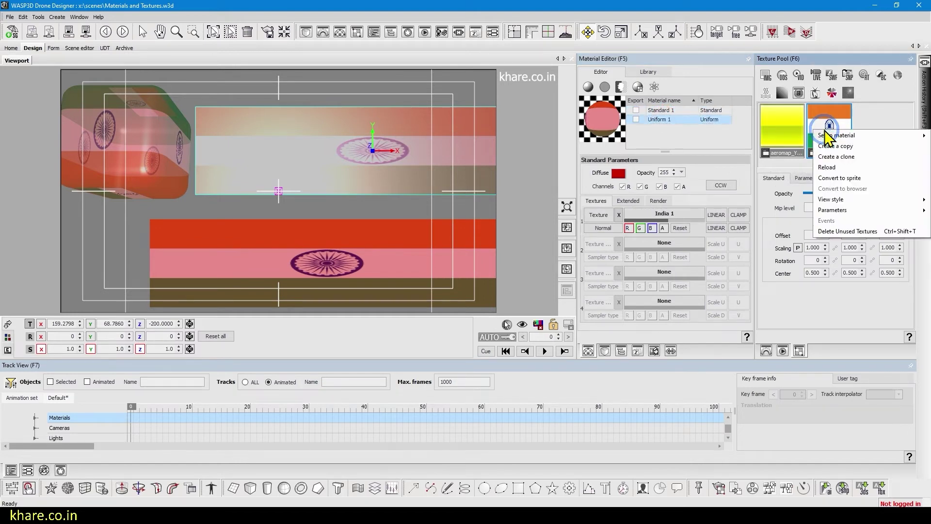
pyautogui.click(856, 145)
pyautogui.moveTo(877, 130); pyautogui.dragTo(709, 223)
pyautogui.click(662, 119)
pyautogui.click(664, 111)
pyautogui.click(664, 111)
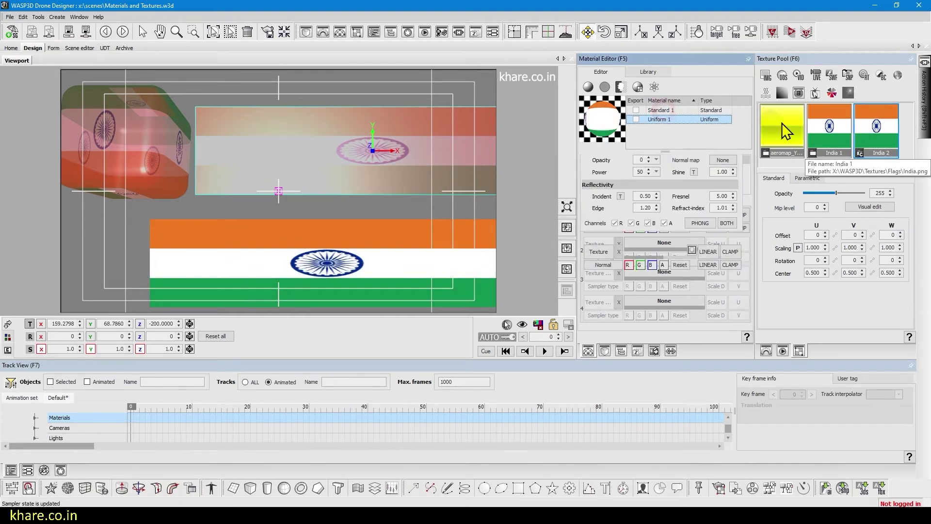
pyautogui.moveTo(878, 127); pyautogui.dragTo(661, 119)
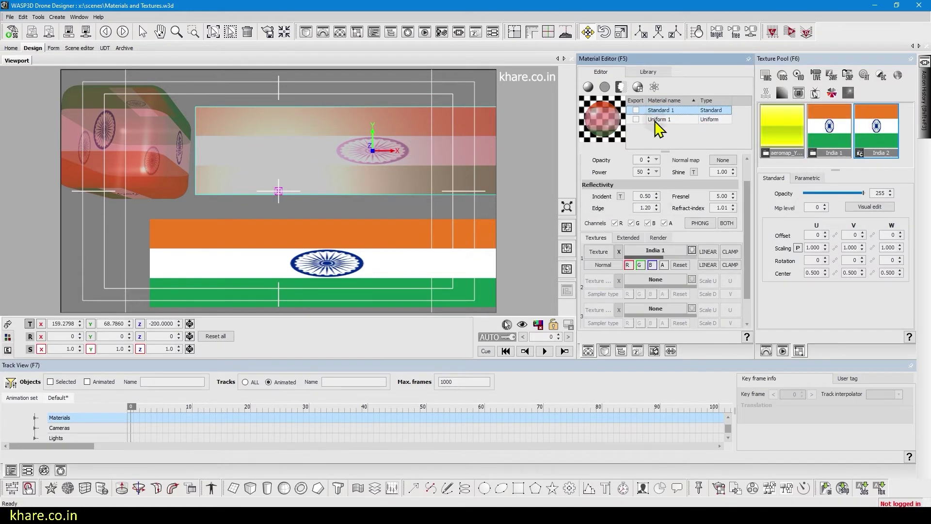
# Lower the India 2 texture's opacity to 6, raise it to 29, and check it on Uniform 1.
pyautogui.moveTo(863, 193); pyautogui.dragTo(807, 192)
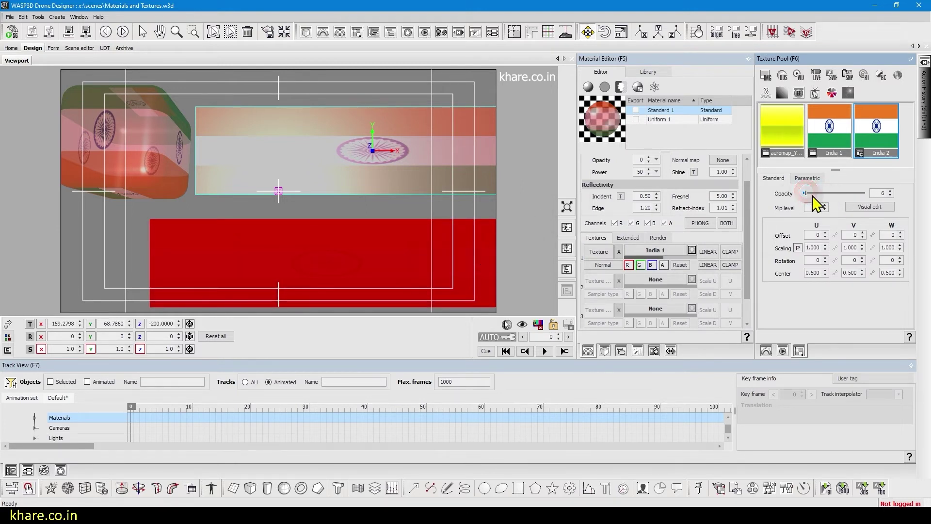
pyautogui.moveTo(807, 193); pyautogui.dragTo(813, 193)
pyautogui.click(674, 122)
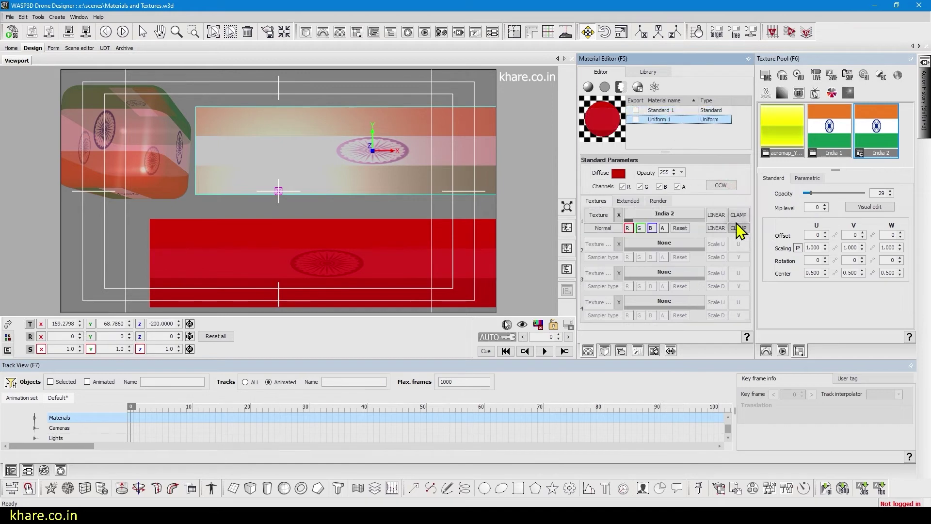
# Move the lower rectangle so it overlaps the upper one and set Uniform 1's opacity to 100.
pyautogui.doubleClick(666, 172)
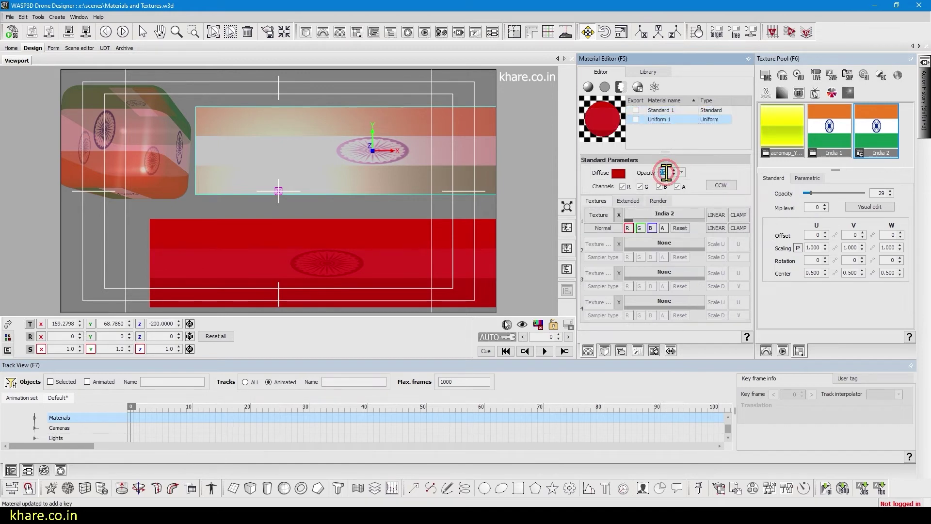
pyautogui.moveTo(393, 263); pyautogui.dragTo(368, 210)
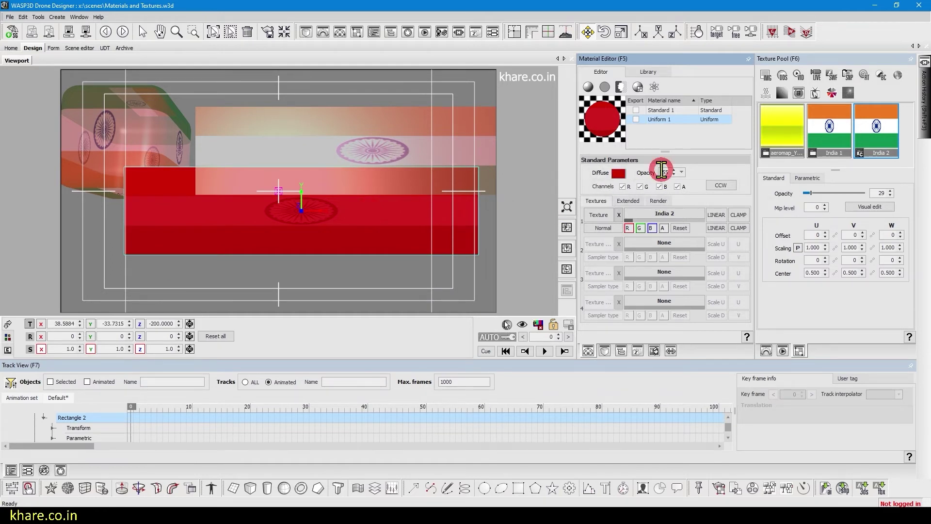
pyautogui.write('1')
pyautogui.click(676, 188)
pyautogui.moveTo(364, 229); pyautogui.dragTo(337, 219)
# Raise the India 2 texture's opacity to 255 and move the lower rectangle to about X 30, Y -103.
pyautogui.moveTo(660, 219); pyautogui.dragTo(706, 220)
pyautogui.moveTo(290, 244); pyautogui.dragTo(313, 280)
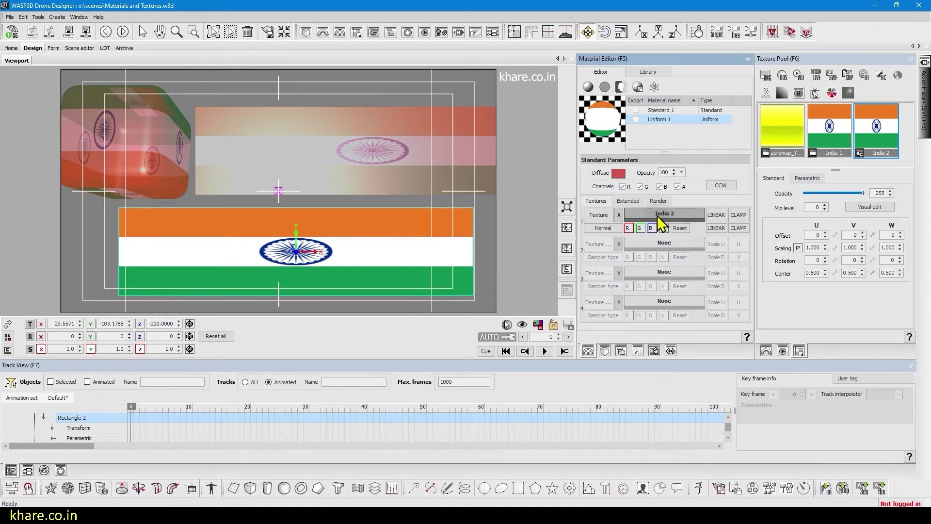
pyautogui.click(659, 214)
pyautogui.click(653, 213)
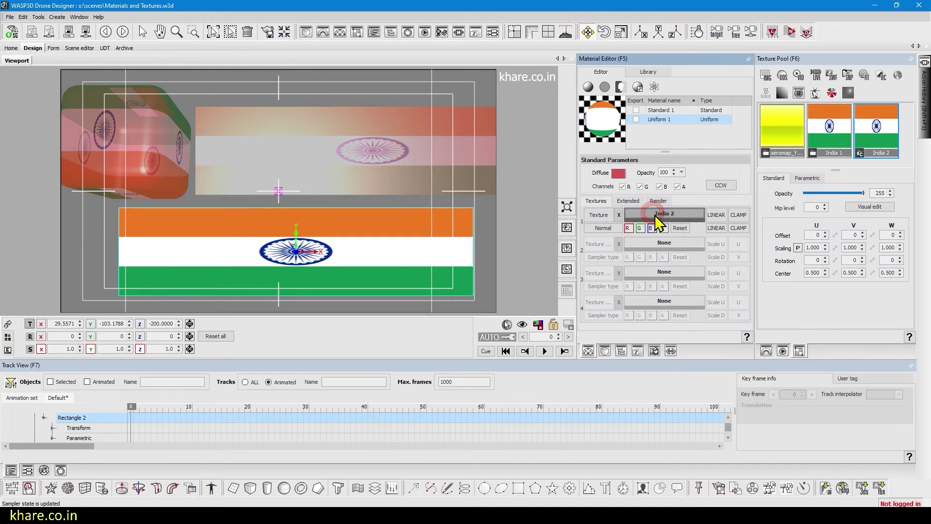
# Assign the aeromap_YELLOW 1 texture to Uniform 1's second texture slot and lower India 2's opacity to 68.
pyautogui.click(774, 138)
pyautogui.click(669, 243)
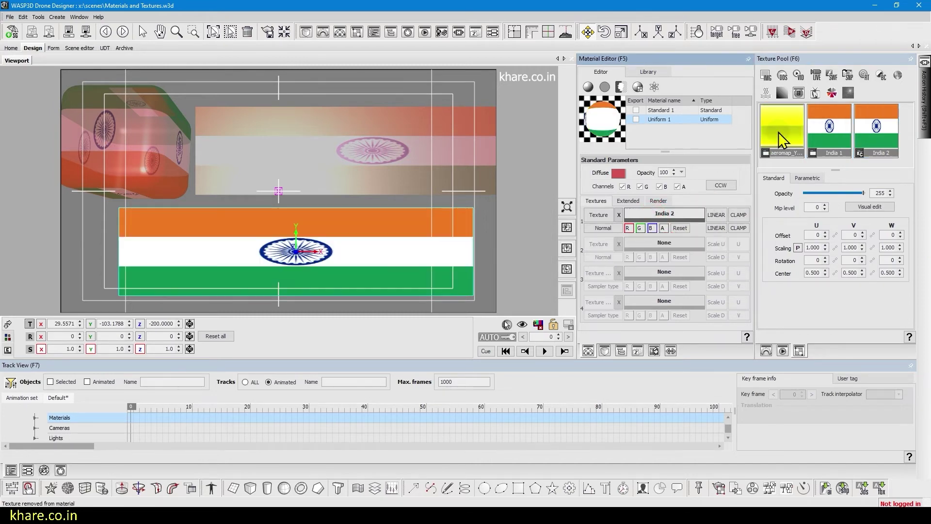
pyautogui.moveTo(778, 132); pyautogui.dragTo(667, 245)
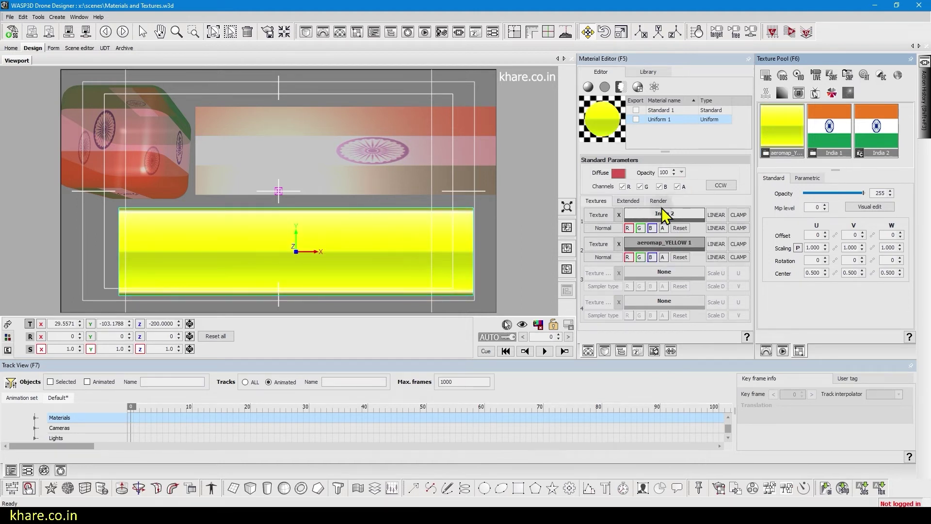
pyautogui.moveTo(665, 216); pyautogui.dragTo(640, 225)
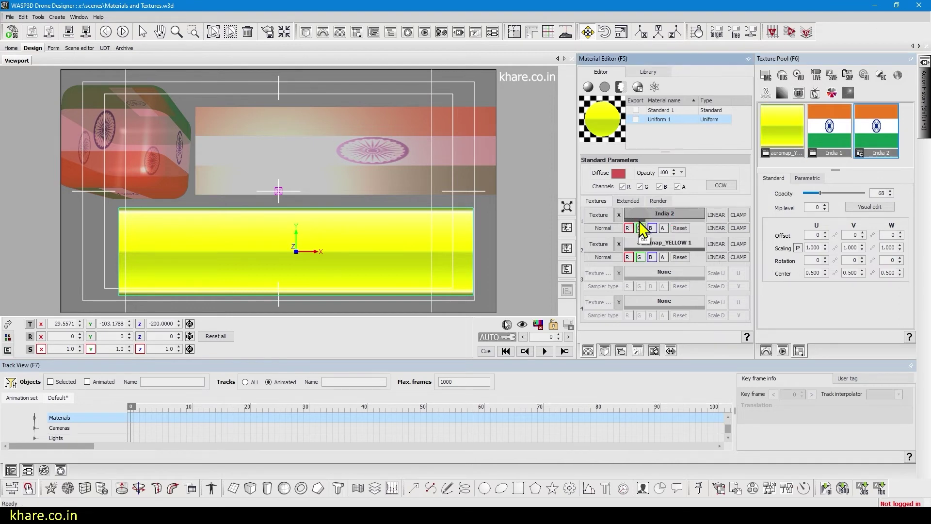
pyautogui.moveTo(368, 258); pyautogui.dragTo(370, 260)
# Set the aeromap_YELLOW 1 layer's blend mode to Multiply and move the lower rectangle to about X -5, Y -100.
pyautogui.click(639, 241)
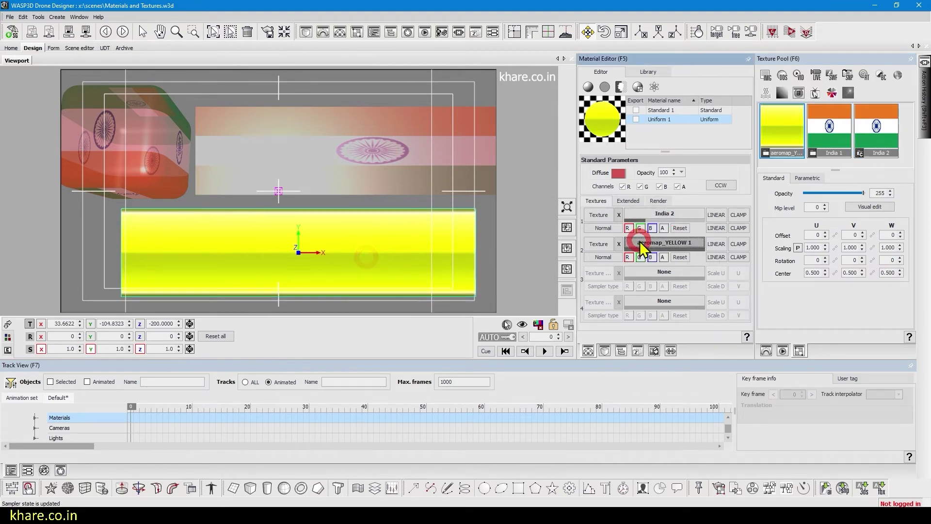
pyautogui.click(603, 257)
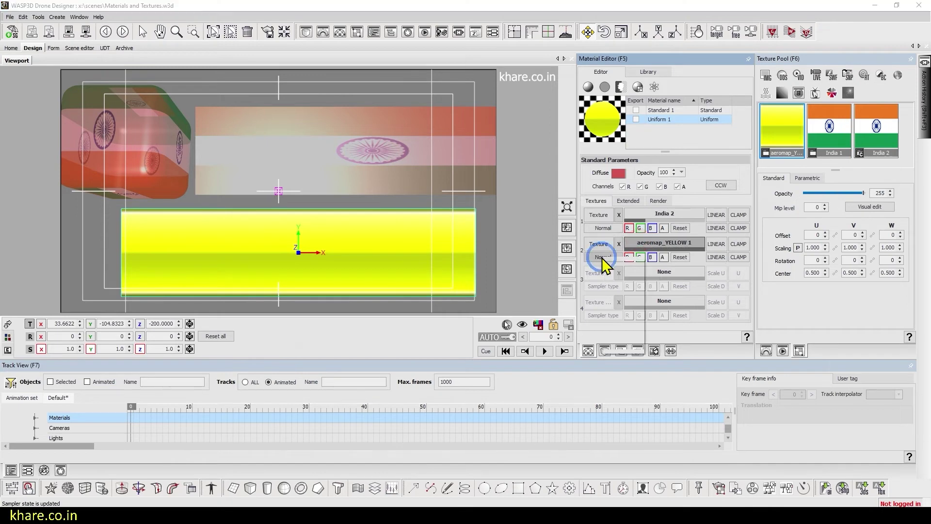
pyautogui.click(623, 316)
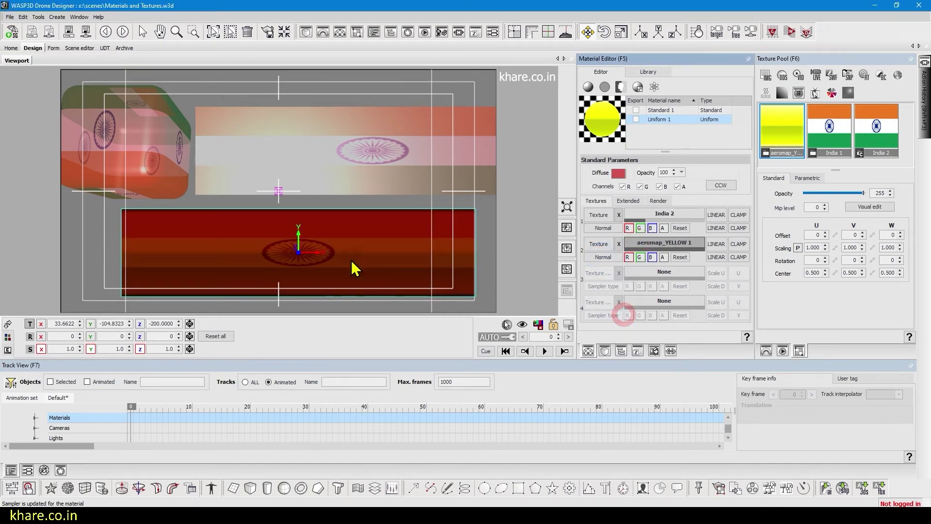
pyautogui.click(363, 254)
pyautogui.moveTo(363, 255); pyautogui.dragTo(340, 252)
pyautogui.click(619, 255)
pyautogui.click(633, 304)
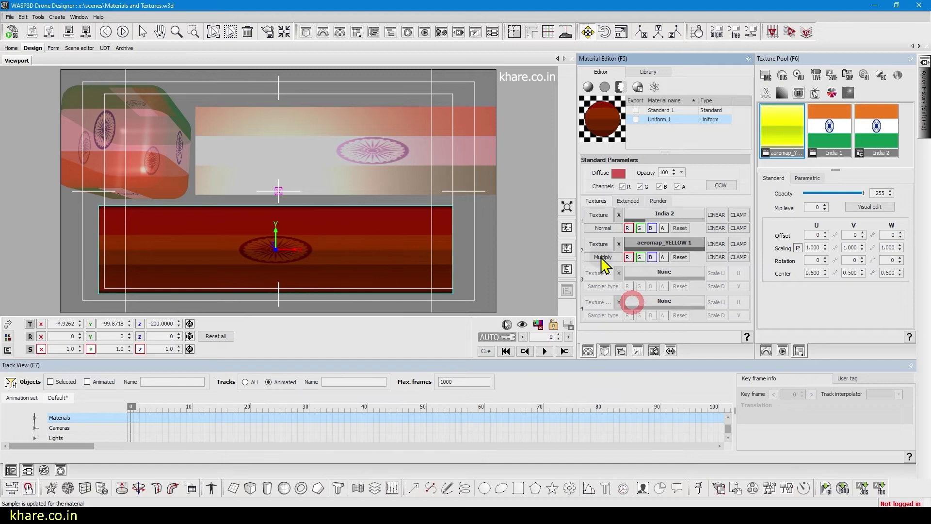
# Raise India 2's opacity to 188 and try the Add, Screen, Lighten and HardLight blend modes on the aeromap_YELLOW 1 layer.
pyautogui.moveTo(674, 217); pyautogui.dragTo(685, 221)
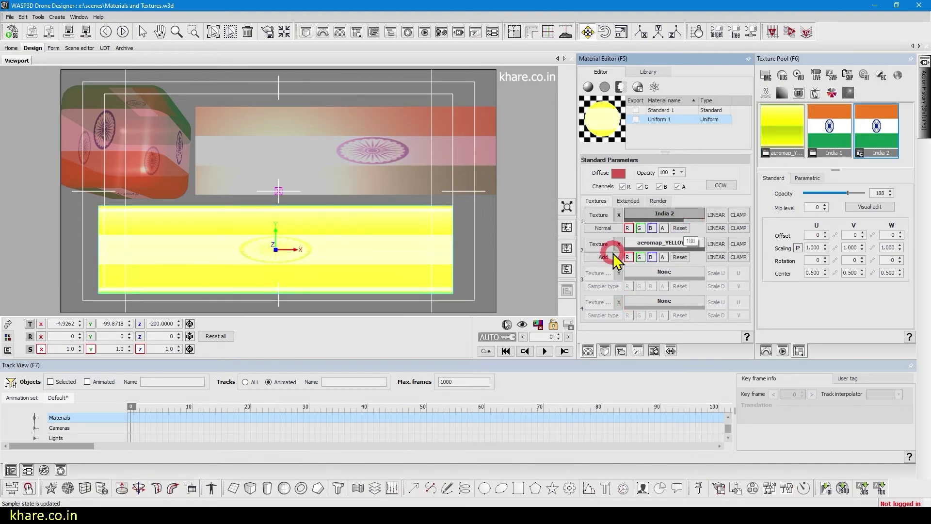
pyautogui.click(613, 254)
pyautogui.click(636, 325)
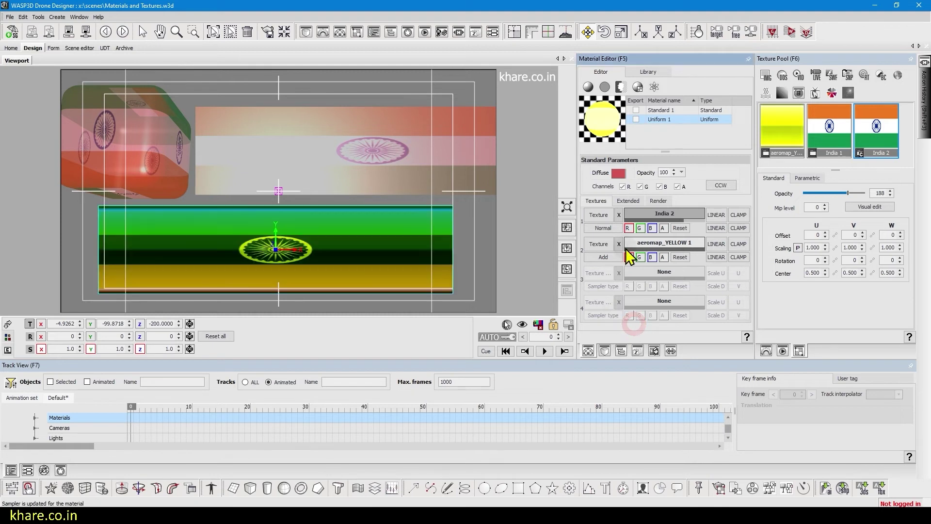
pyautogui.click(613, 258)
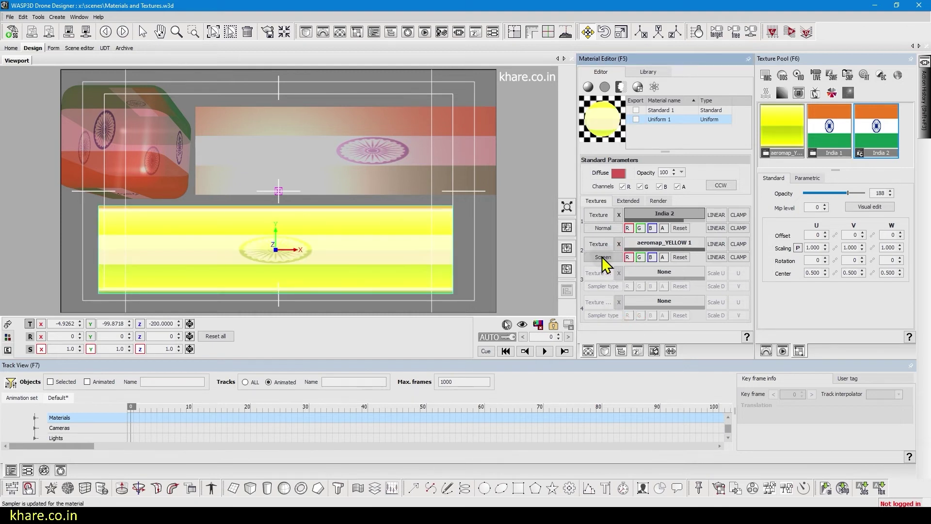
pyautogui.scroll(-2, 602, 259)
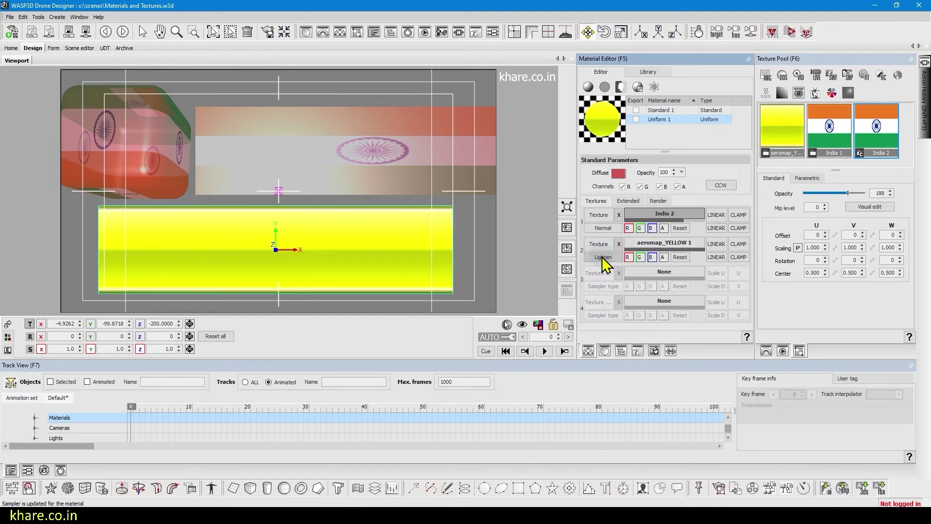
pyautogui.scroll(-1, 602, 258)
pyautogui.scroll(-2, 602, 259)
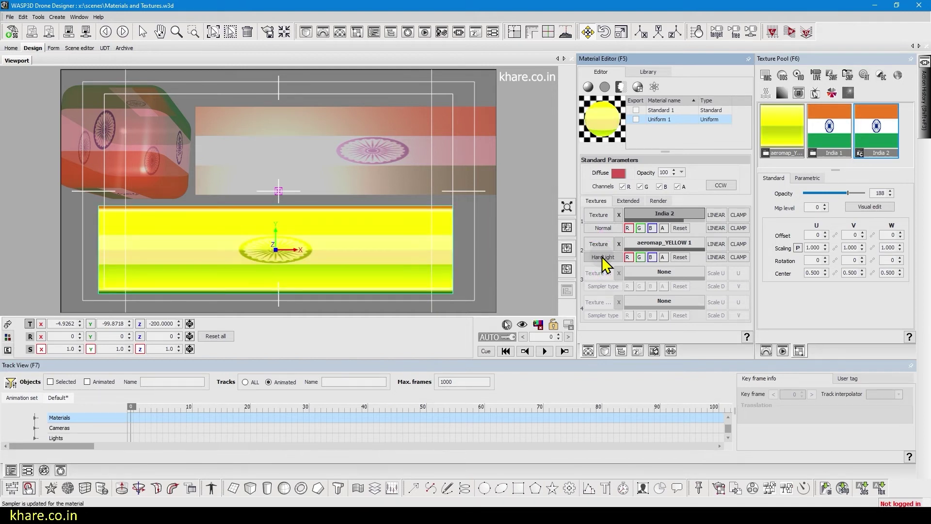
pyautogui.scroll(-1, 604, 259)
# Remove aeromap_YELLOW 1 from Uniform 1's second texture slot and raise the India 2 texture's opacity to 255.
pyautogui.rightClick(635, 242)
pyautogui.click(650, 245)
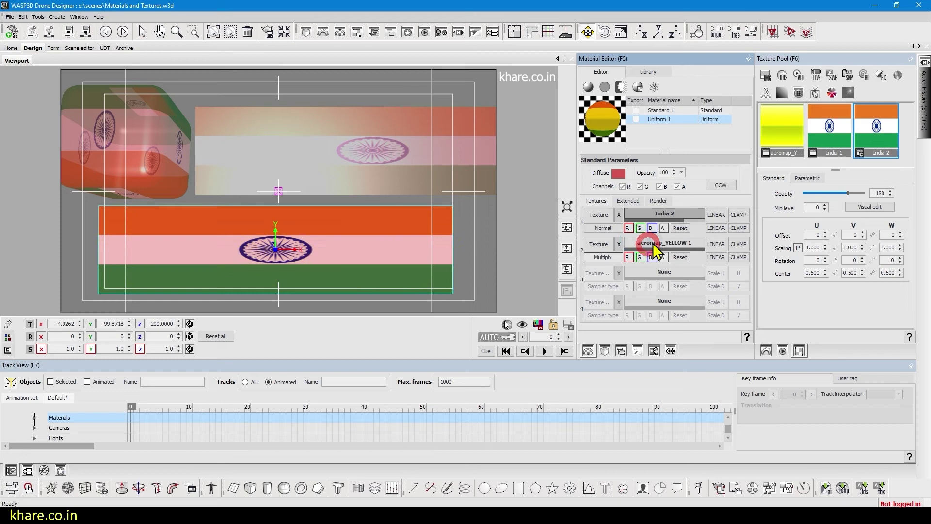
pyautogui.rightClick(645, 255)
pyautogui.click(648, 255)
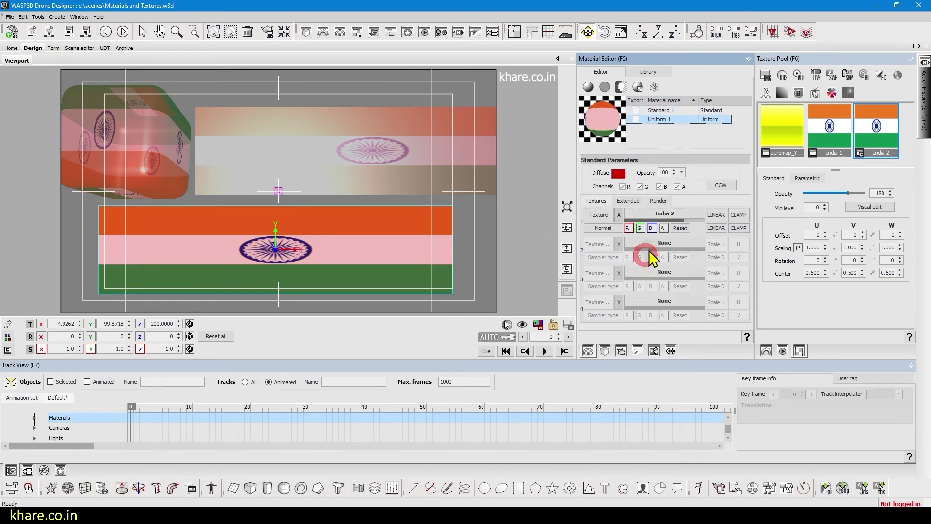
pyautogui.click(654, 214)
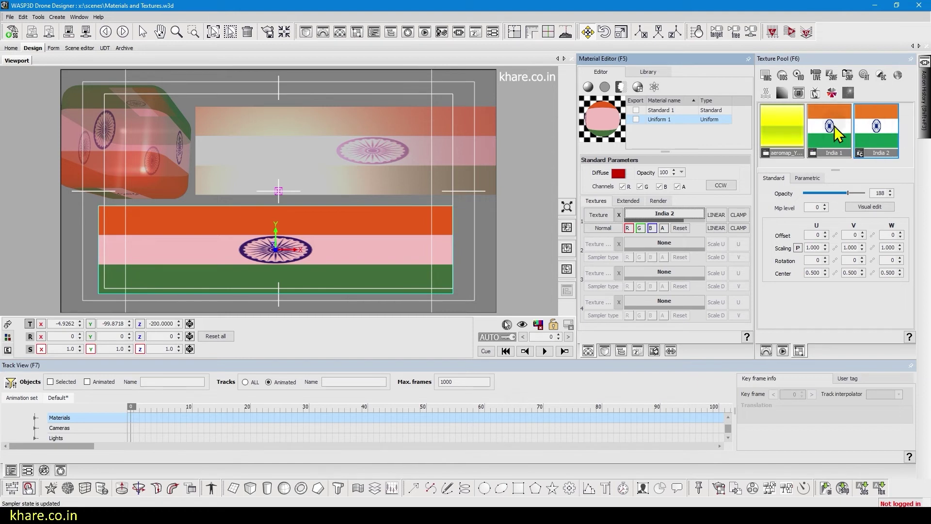
pyautogui.click(872, 139)
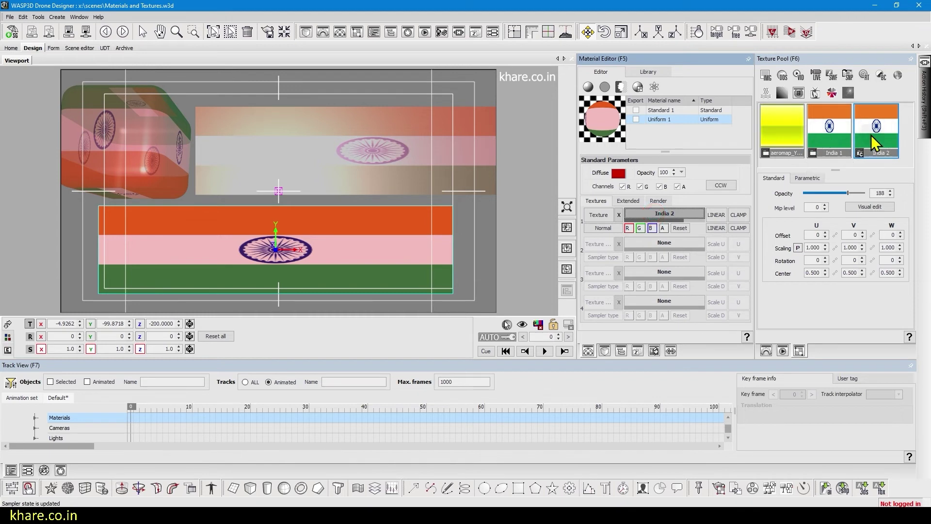
pyautogui.moveTo(848, 193); pyautogui.dragTo(869, 193)
# Offset the India 2 texture by 0.20 in U and -0.2 in V.
pyautogui.click(814, 235)
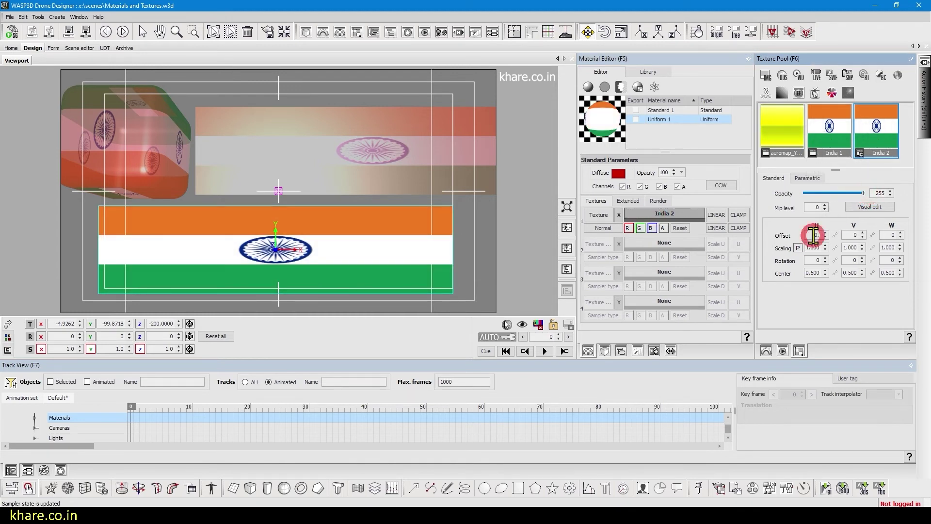
pyautogui.keyDown('shift'); pyautogui.scroll(2, 814, 236); pyautogui.keyUp('shift')
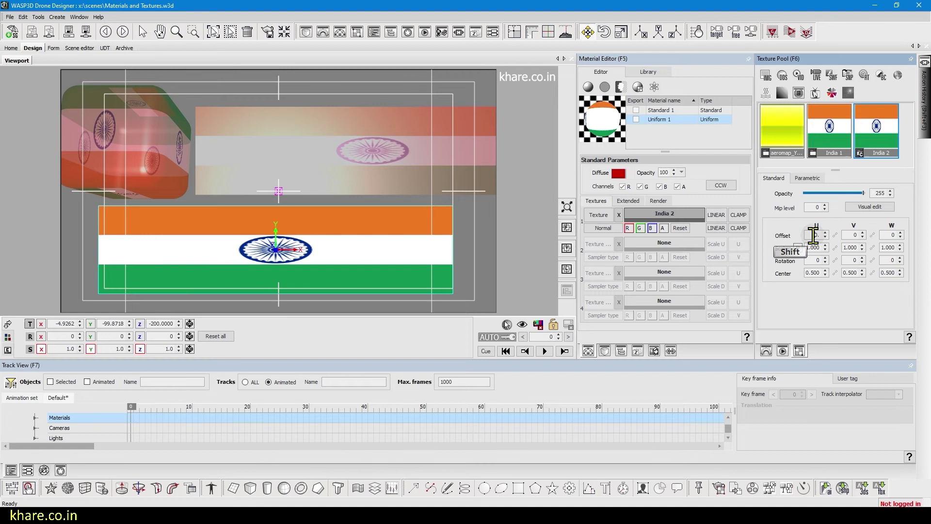
pyautogui.keyDown('shift'); pyautogui.scroll(2, 814, 236); pyautogui.keyUp('shift')
pyautogui.keyDown('shift'); pyautogui.scroll(2, 813, 236); pyautogui.keyUp('shift')
pyautogui.keyDown('shift'); pyautogui.scroll(5, 853, 234); pyautogui.keyUp('shift')
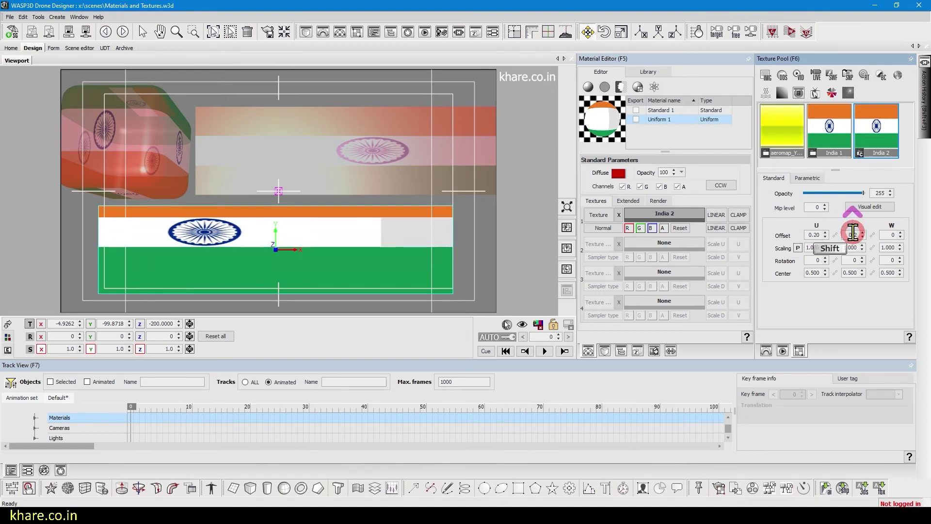
pyautogui.keyDown('shift'); pyautogui.scroll(6, 853, 233); pyautogui.keyUp('shift')
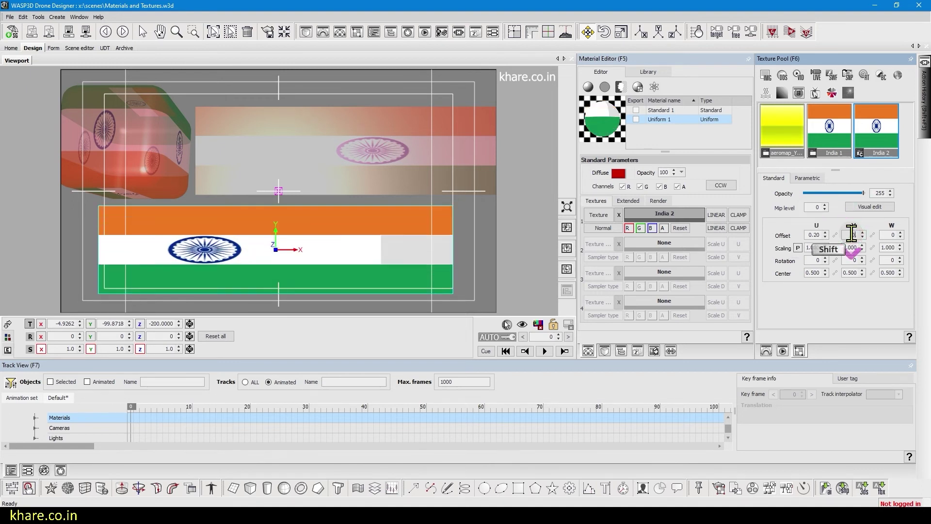
pyautogui.keyDown('shift'); pyautogui.scroll(3, 853, 234); pyautogui.keyUp('shift')
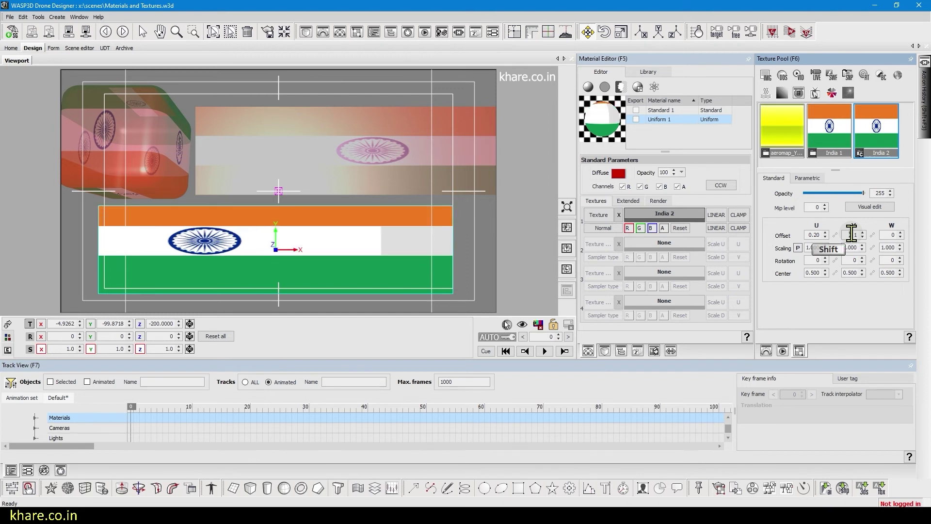
pyautogui.keyDown('shift'); pyautogui.scroll(5, 852, 233); pyautogui.keyUp('shift')
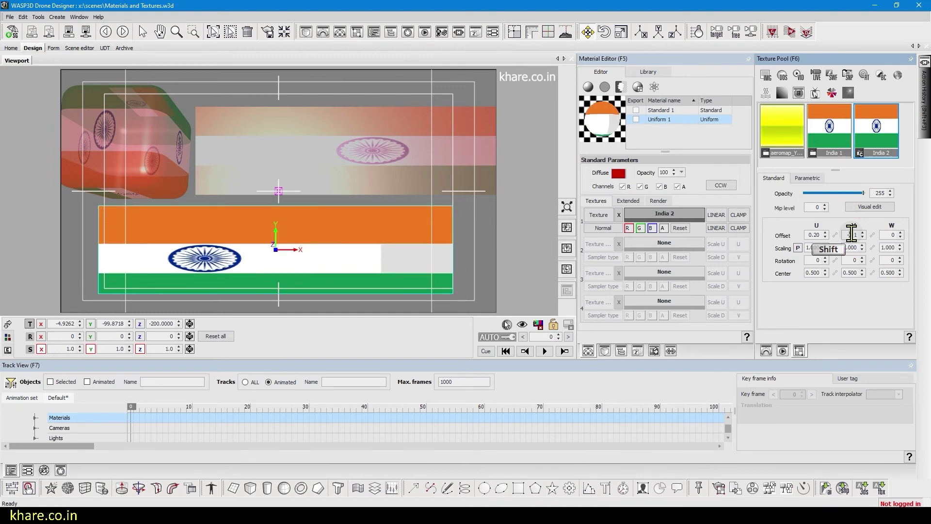
pyautogui.click(854, 234)
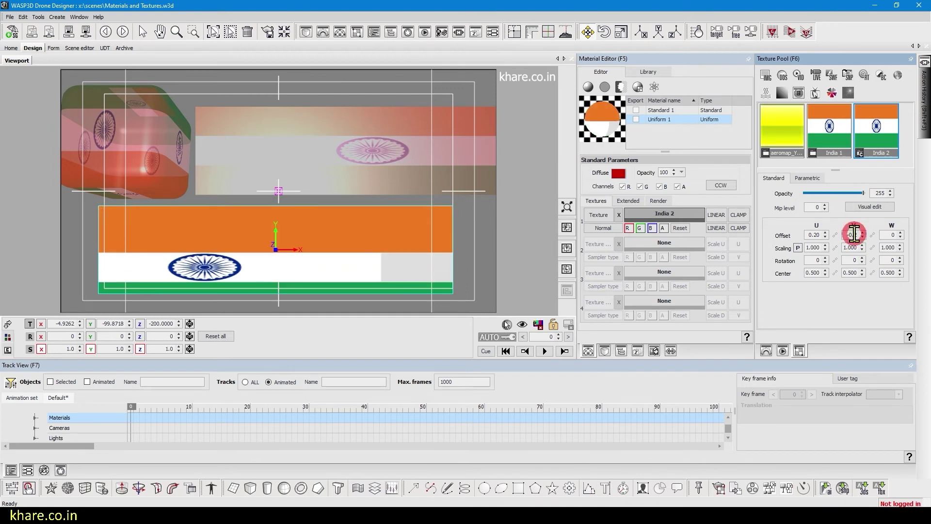
# Set the India 2 texture's U address mode to BORDER and its U offset to -0.10.
pyautogui.click(740, 215)
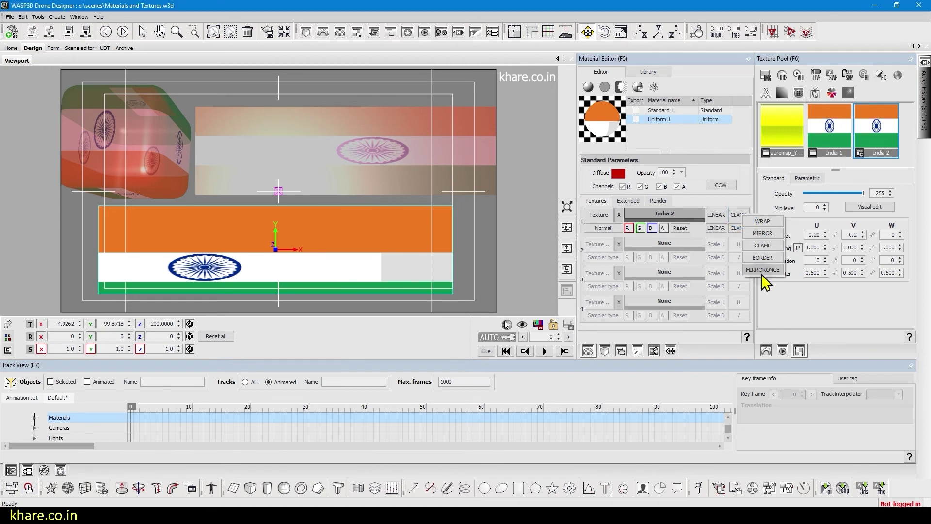
pyautogui.click(763, 257)
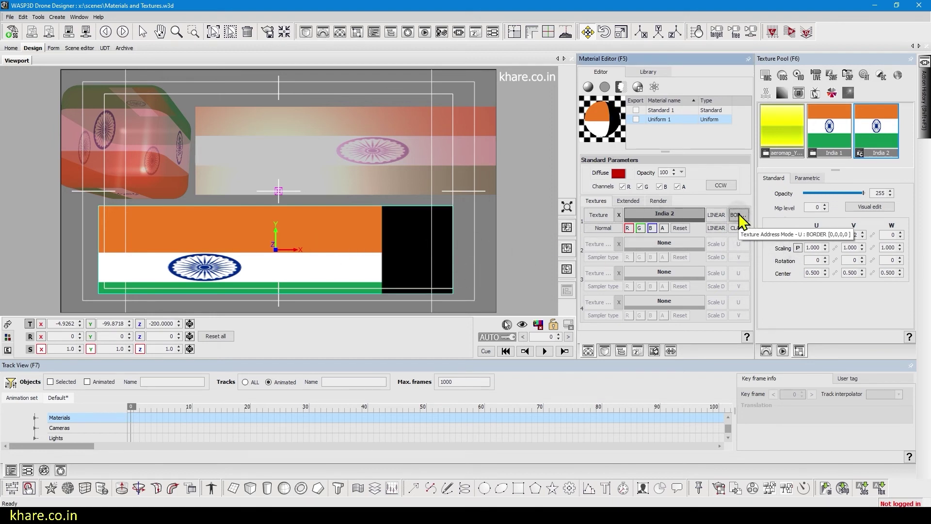
pyautogui.click(815, 234)
pyautogui.keyDown('shift'); pyautogui.scroll(-4, 815, 233); pyautogui.keyUp('shift')
pyautogui.keyDown('shift'); pyautogui.scroll(1, 815, 234); pyautogui.keyUp('shift')
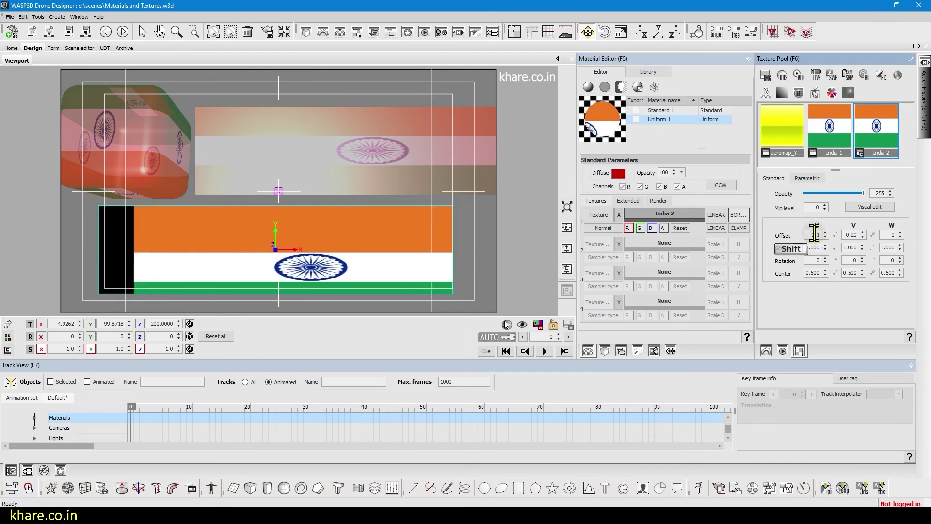
# Scale the India 2 texture to 1.900 in U and 1.4 in V.
pyautogui.click(814, 248)
pyautogui.keyDown('shift'); pyautogui.scroll(3, 815, 248); pyautogui.keyUp('shift')
pyautogui.keyDown('shift'); pyautogui.scroll(6, 814, 248); pyautogui.keyUp('shift')
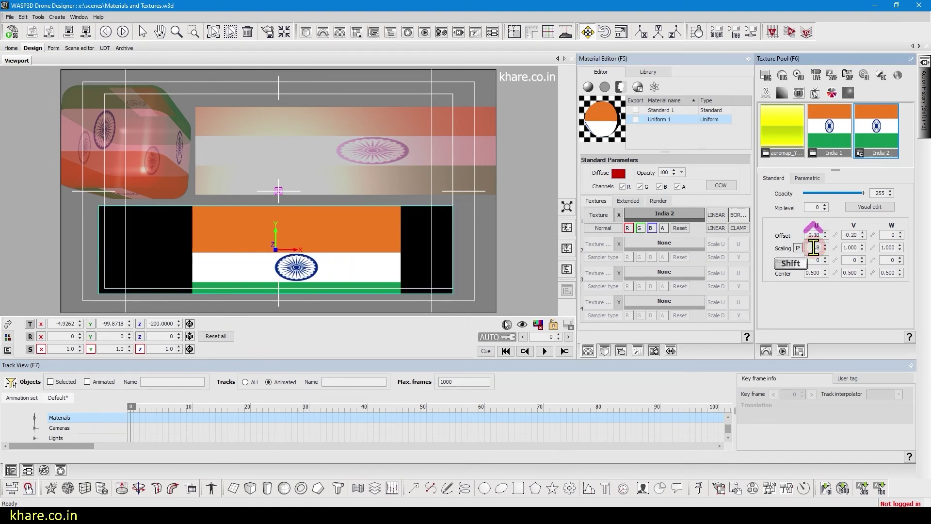
pyautogui.click(818, 237)
pyautogui.keyDown('shift'); pyautogui.scroll(2, 819, 236); pyautogui.keyUp('shift')
pyautogui.keyDown('shift'); pyautogui.moveTo(818, 236); pyautogui.dragTo(844, 253); pyautogui.keyUp('shift')
pyautogui.click(849, 246)
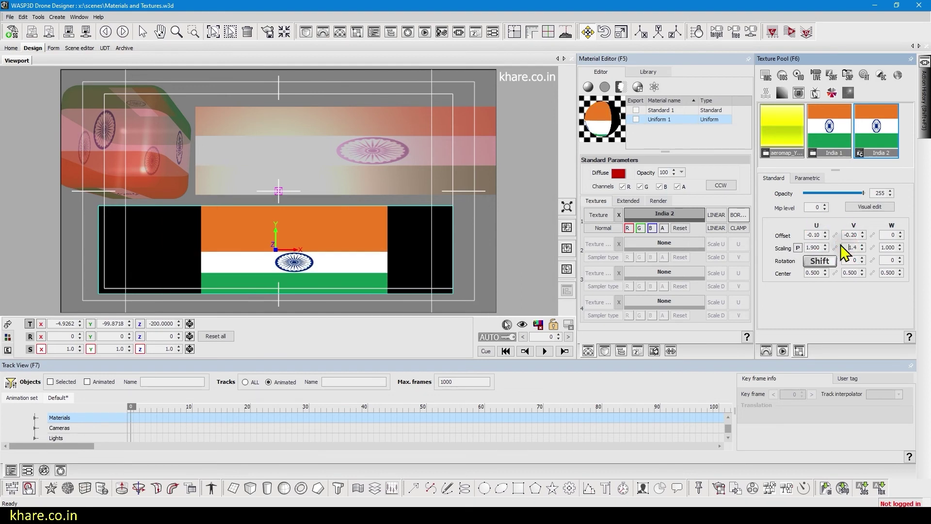
# Set the texture's V address mode to BORDER and its V offset to 0.
pyautogui.click(742, 229)
pyautogui.click(747, 237)
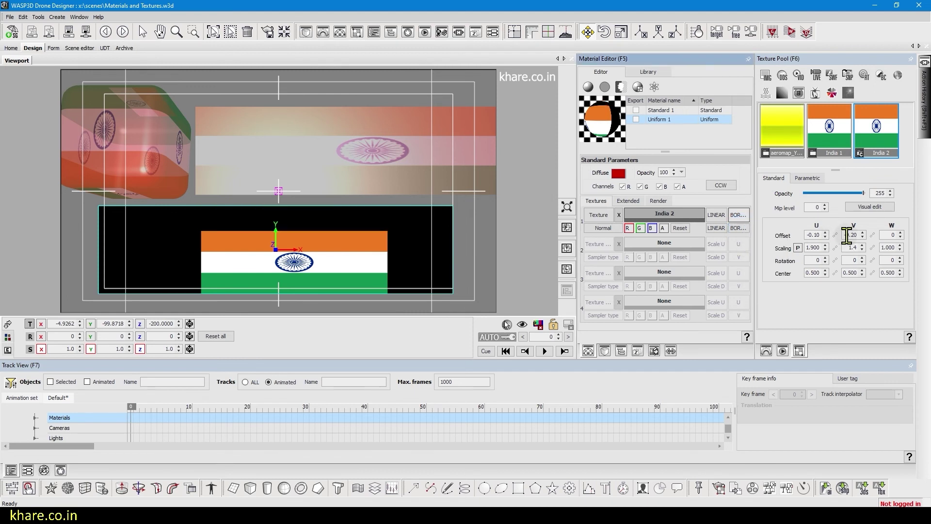
pyautogui.keyDown('shift'); pyautogui.moveTo(847, 236); pyautogui.dragTo(847, 235); pyautogui.keyUp('shift')
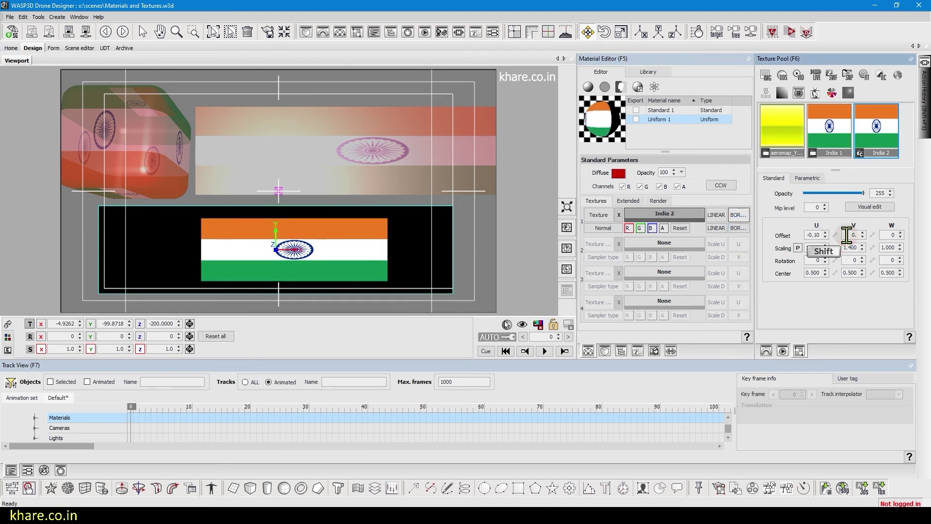
# Set both the U and V address modes to MIRROR and shift the texture's V offset to -0.71.
pyautogui.click(736, 215)
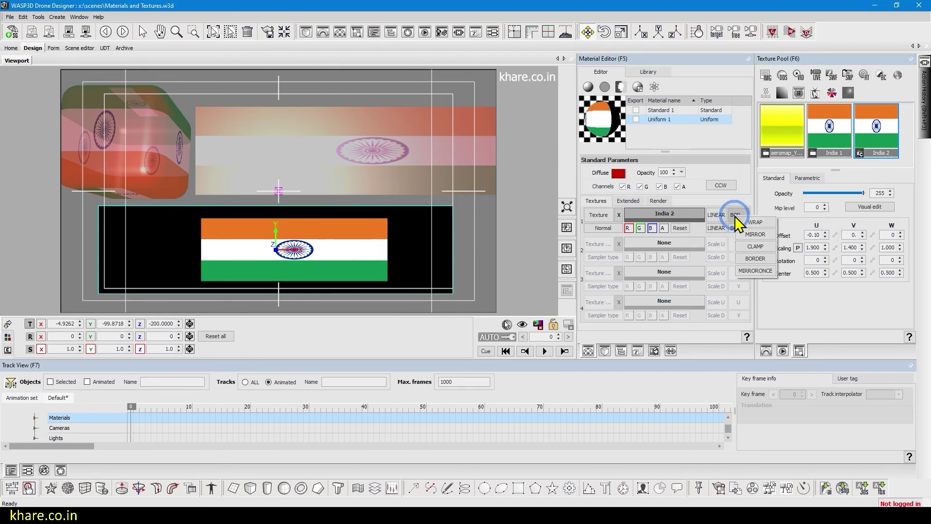
pyautogui.click(747, 235)
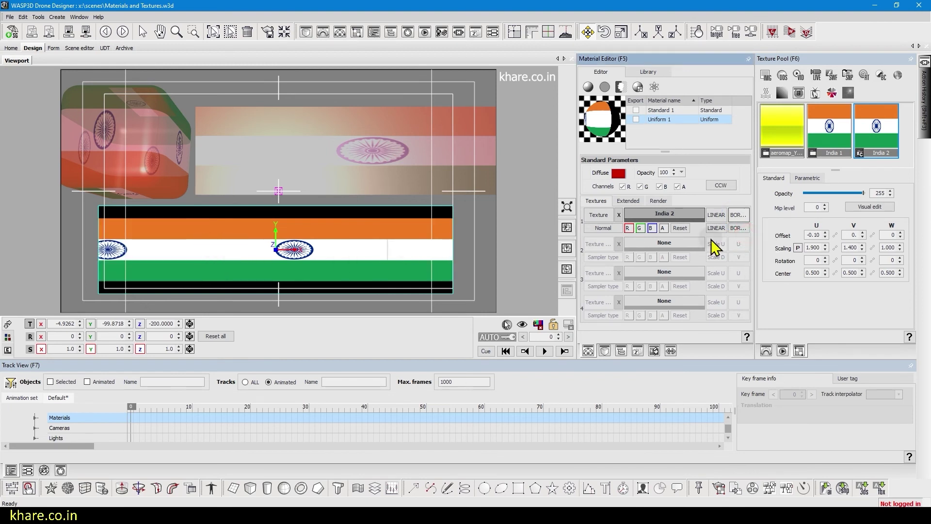
pyautogui.click(739, 228)
pyautogui.click(752, 246)
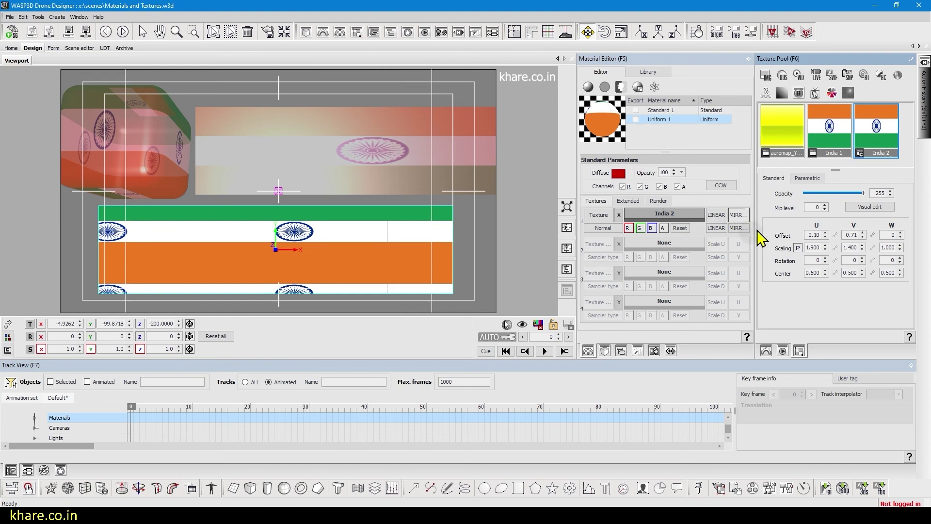
# Reset the India 2 texture's U and V offsets to 0 and its U and V scaling to 1.000.
pyautogui.click(849, 235)
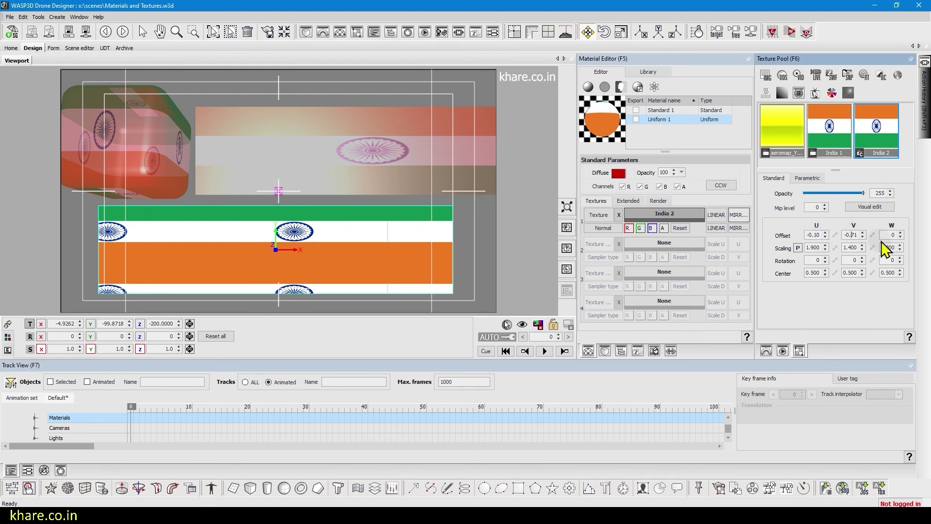
pyautogui.rightClick(863, 233)
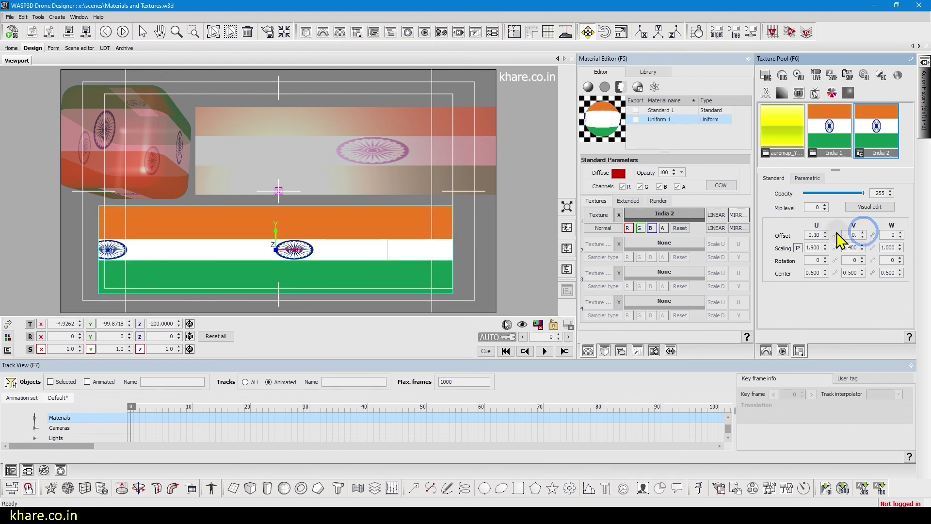
pyautogui.rightClick(824, 233)
pyautogui.rightClick(826, 246)
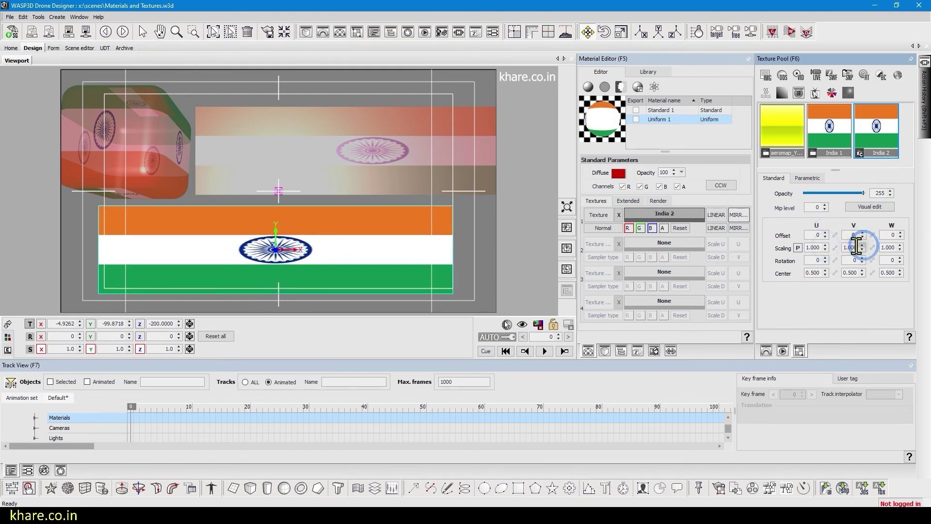
pyautogui.rightClick(863, 247)
# Set the U and V address modes to CLAMP and move the lower rectangle to about X 7, Y -96.
pyautogui.click(739, 215)
pyautogui.click(767, 231)
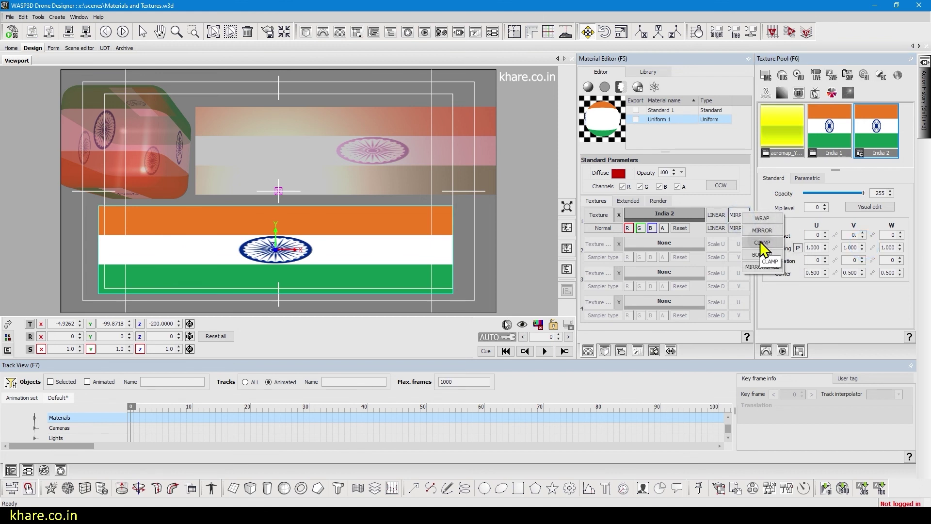
pyautogui.rightClick(741, 231)
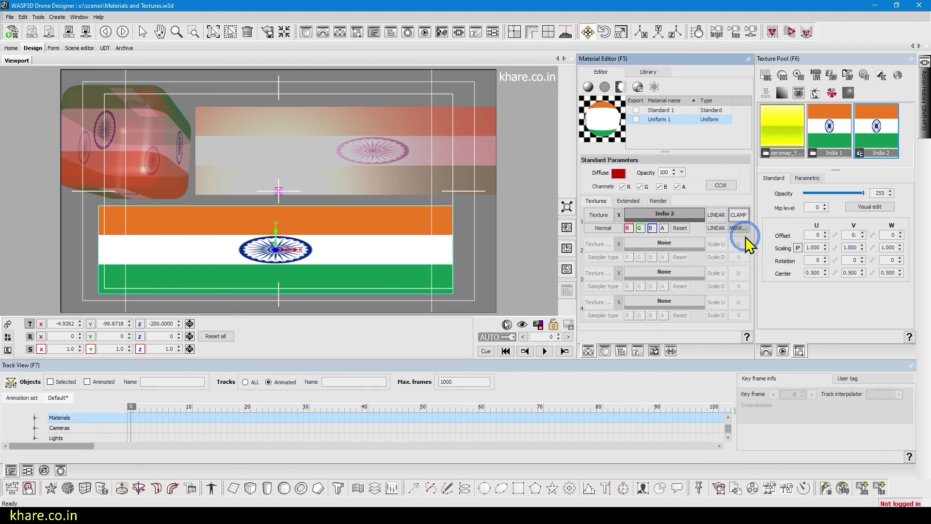
pyautogui.moveTo(247, 244)
pyautogui.mouseDown()
pyautogui.moveTo(277, 257)
pyautogui.moveTo(254, 241)
pyautogui.mouseUp()
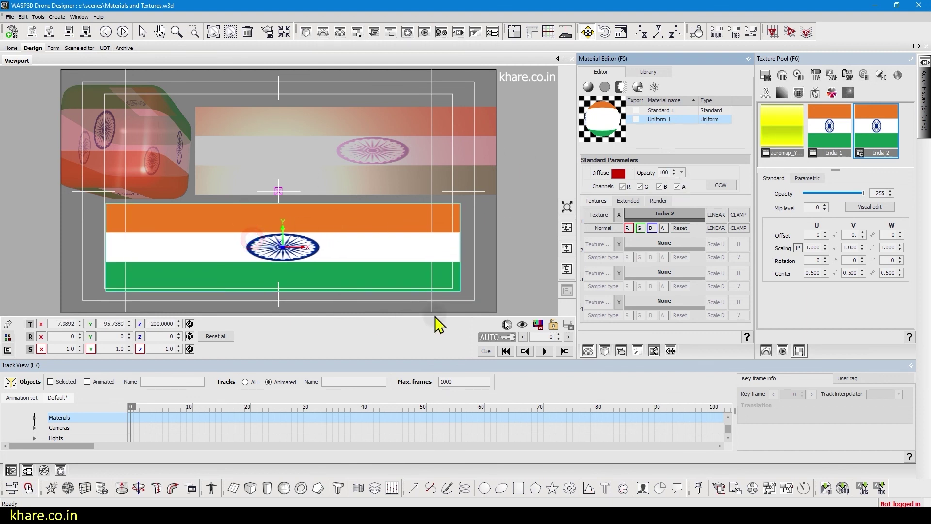